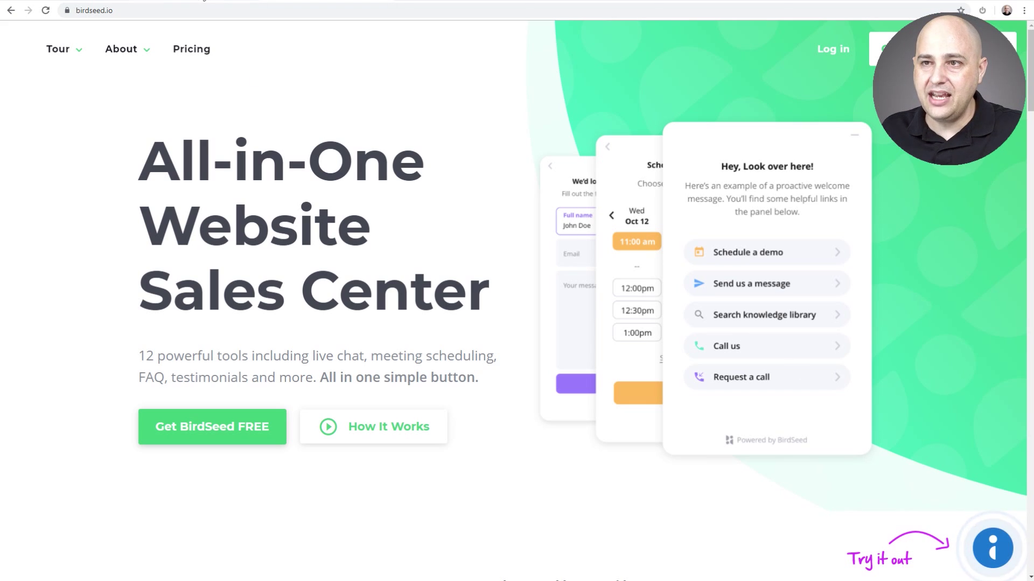
- Review the BirdSeed deal page on AppSumo, through to the Single, Double and Multiple one-time purchase plans
left_click(205, 1)
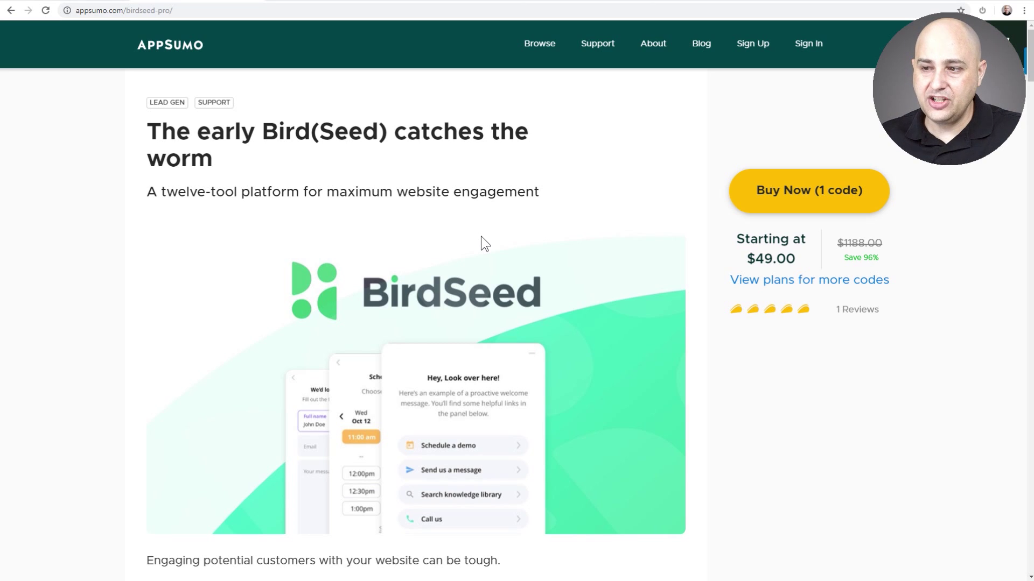
scroll(481, 239, "down", 15)
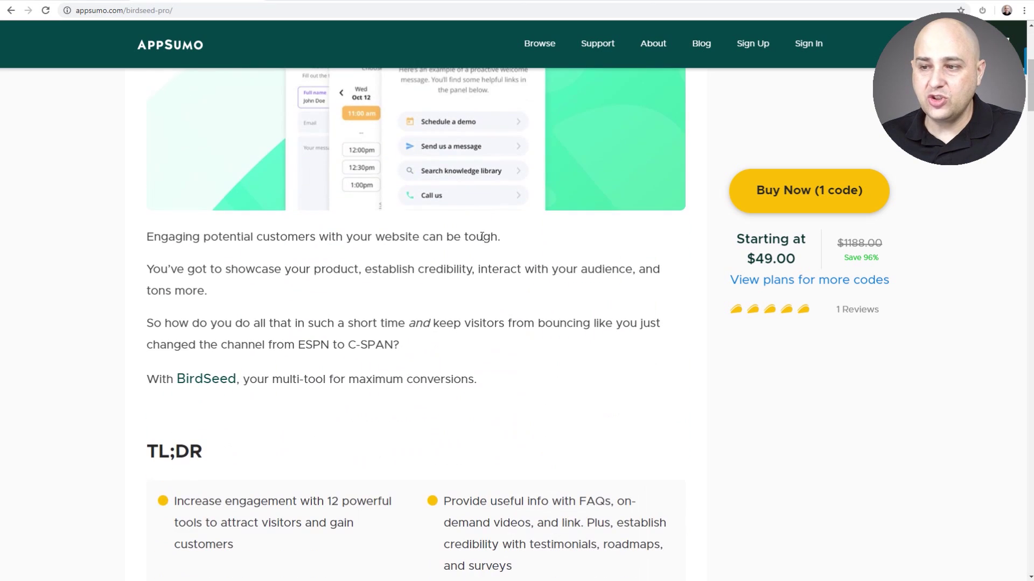
scroll(481, 237, "down", 20)
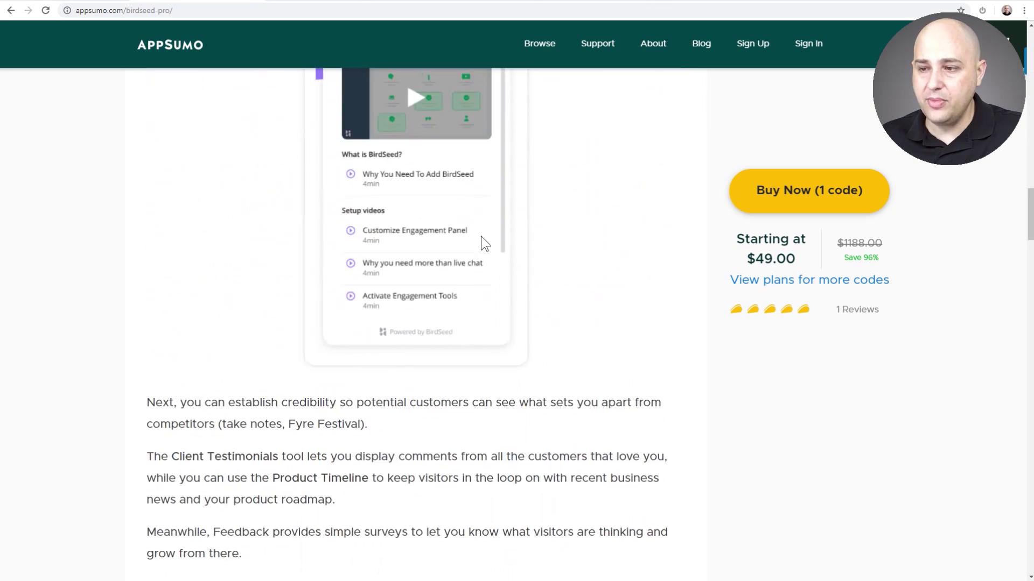
scroll(481, 243, "down", 20)
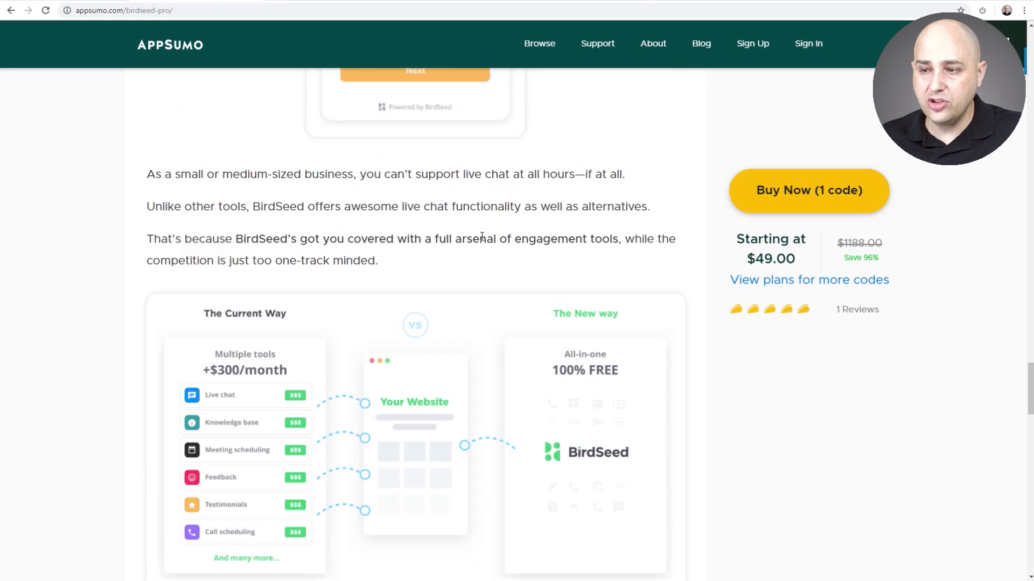
scroll(481, 237, "down", 3)
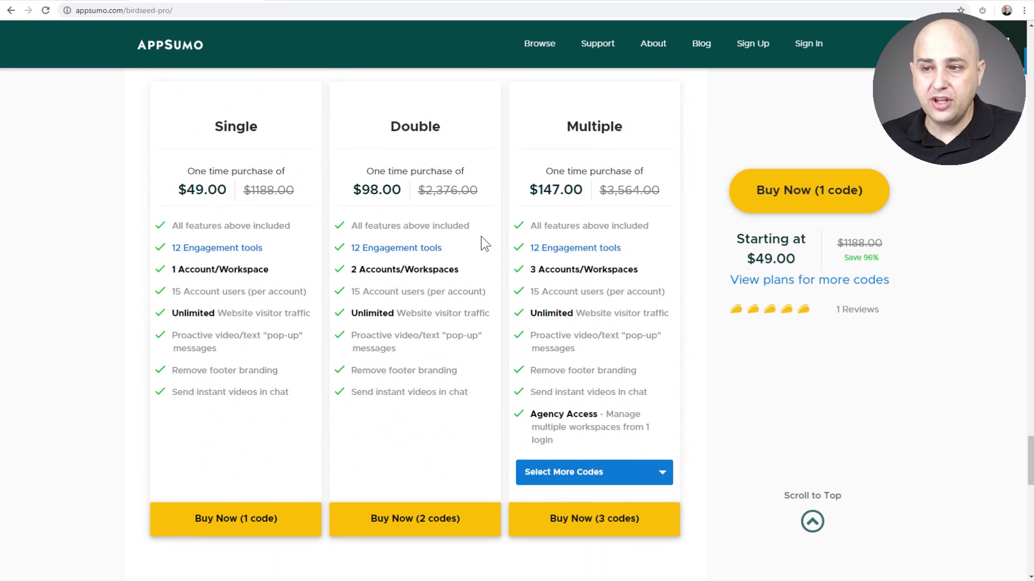
scroll(483, 243, "down", 1)
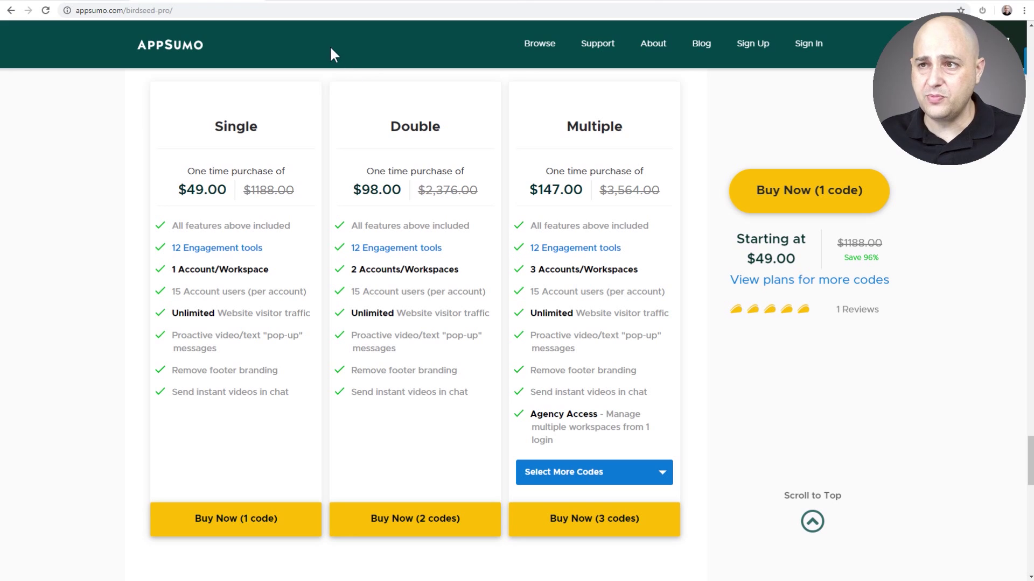
- Try the engagement widget on the birdseed.io home page, and view the live widget on the demo site's All Courses page
left_click(313, 1)
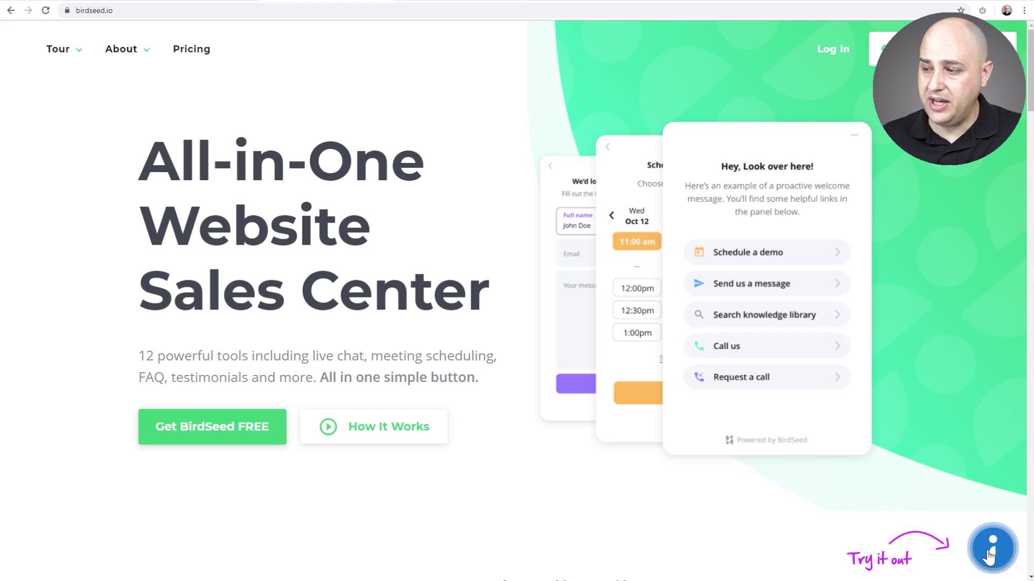
left_click(990, 555)
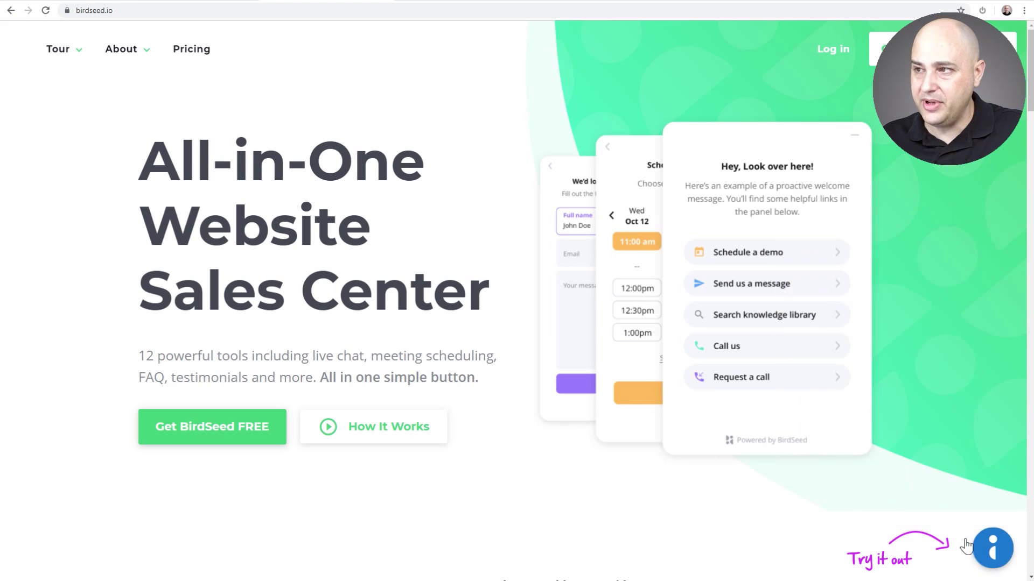
left_click(716, 3)
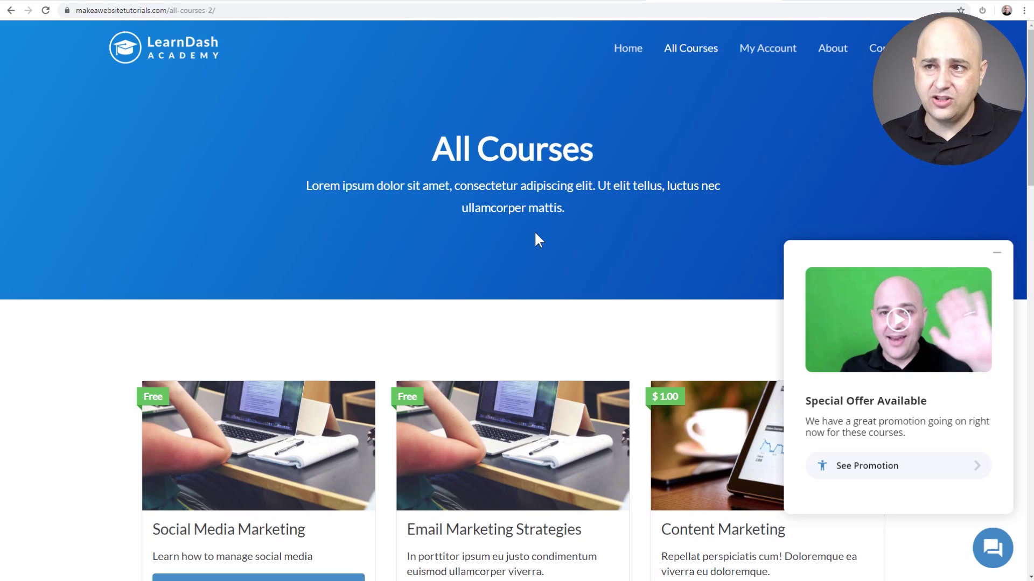
- On the birdseed.io home page, examine the current-way versus new-way comparison and the reasons to offer more than live chat
left_click(322, 3)
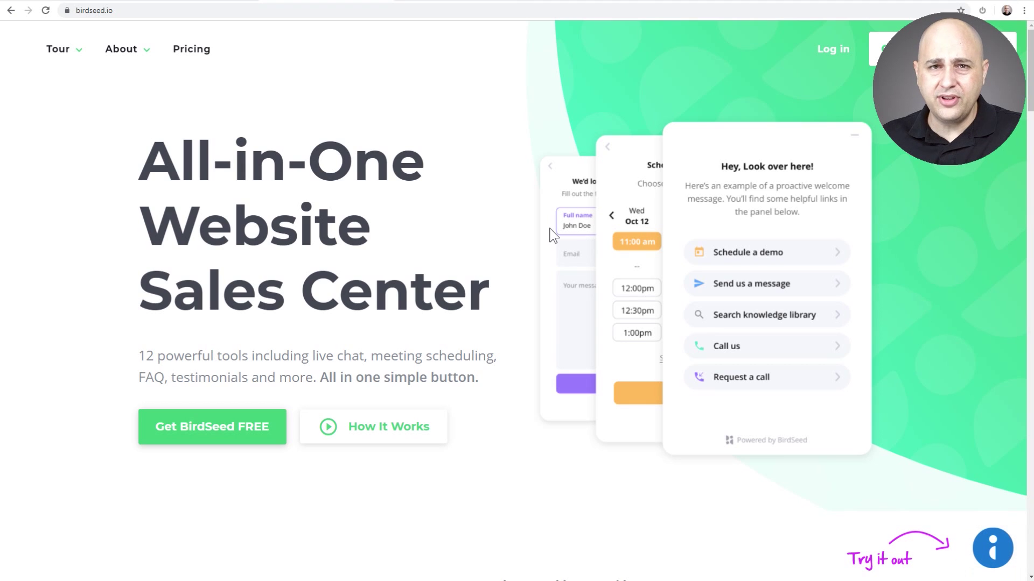
scroll(512, 226, "down", 10)
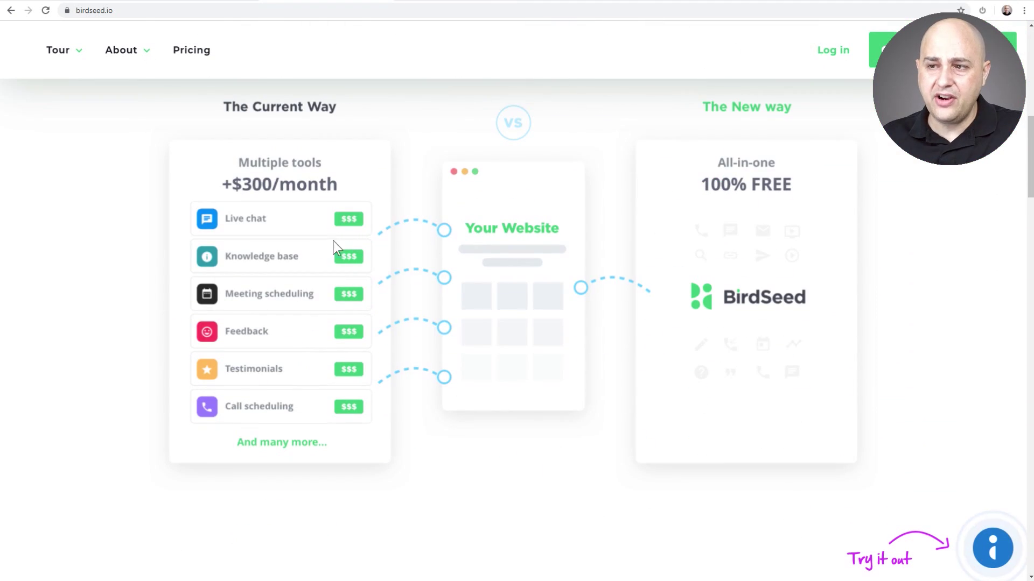
scroll(363, 408, "up", 2)
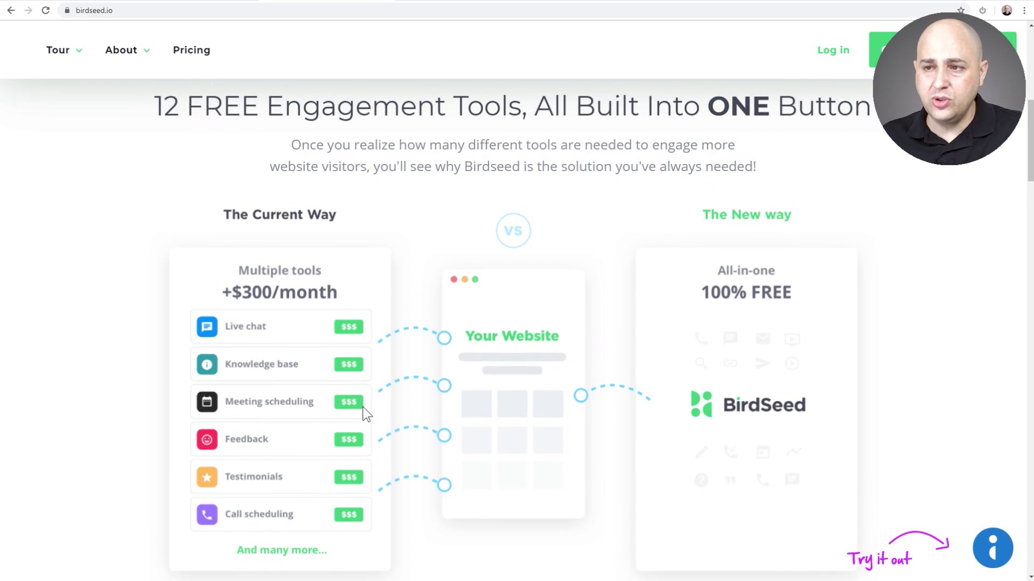
scroll(363, 410, "down", 1)
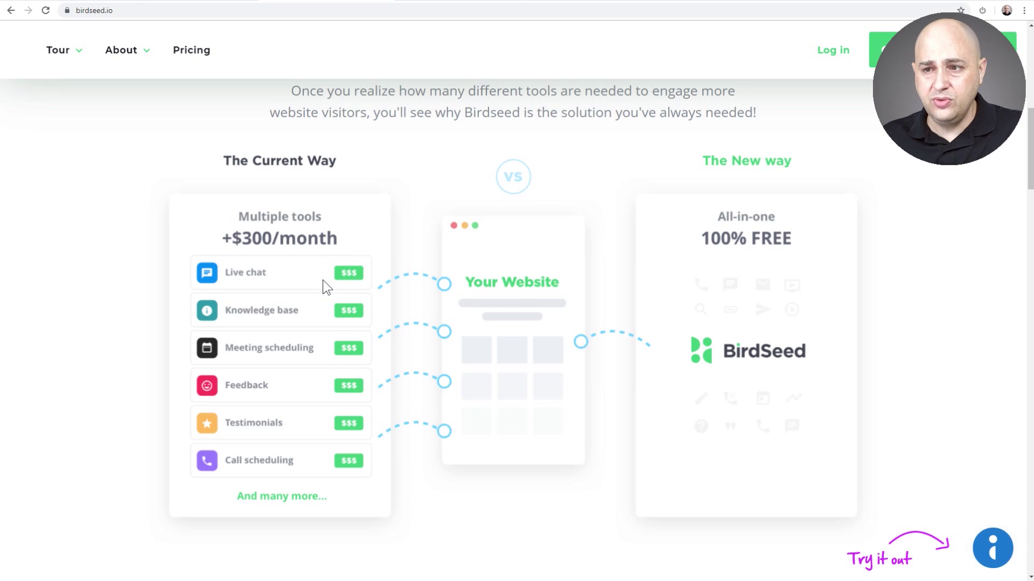
scroll(323, 280, "down", 6)
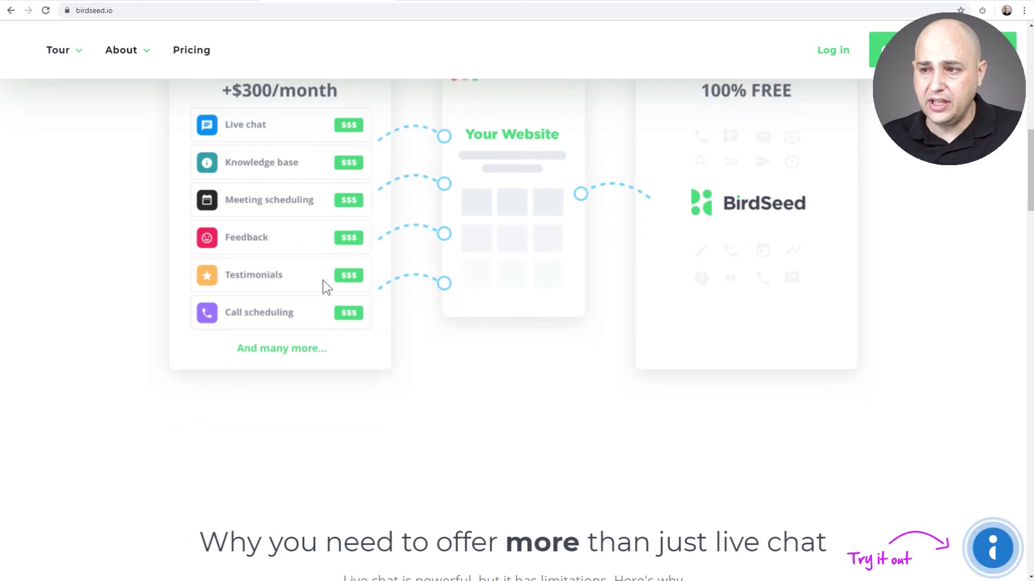
scroll(323, 281, "down", 8)
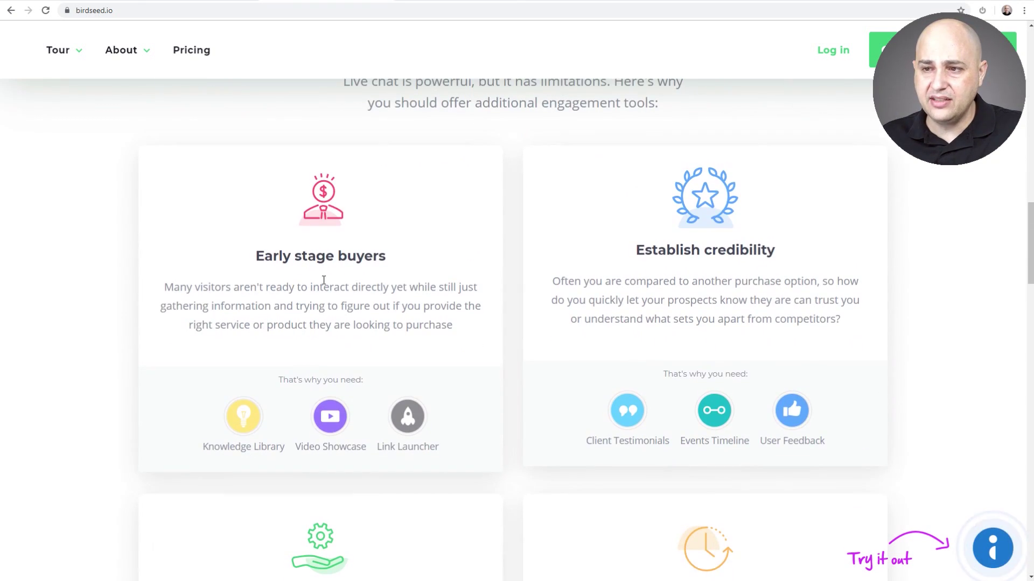
scroll(323, 281, "down", 11)
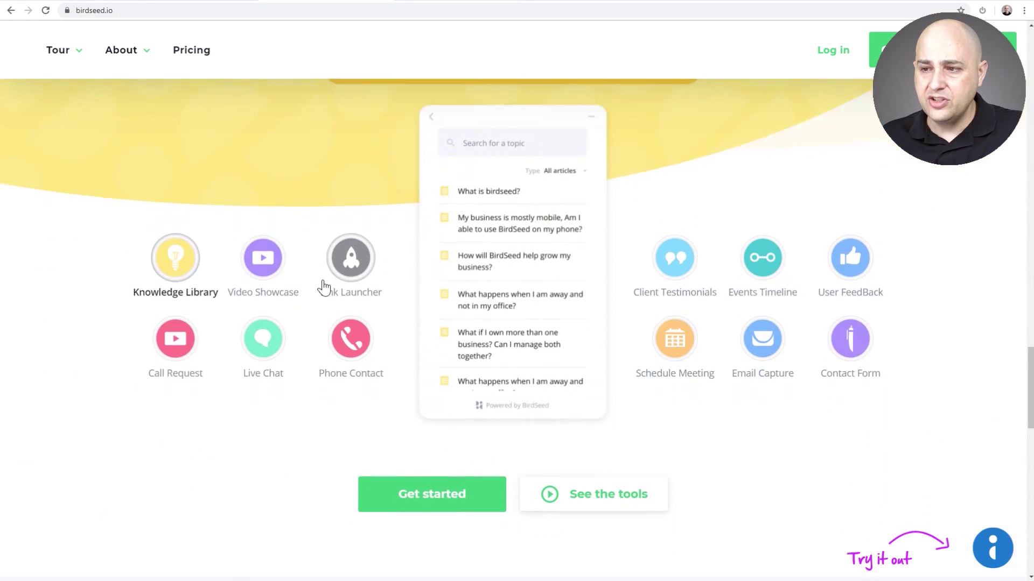
- Preview the Video Showcase, Link Launcher, Call Request, Live Chat and Phone Contact tools in the Powerful Engagement Tools section
scroll(323, 280, "up", 2)
scroll(323, 286, "up", 1)
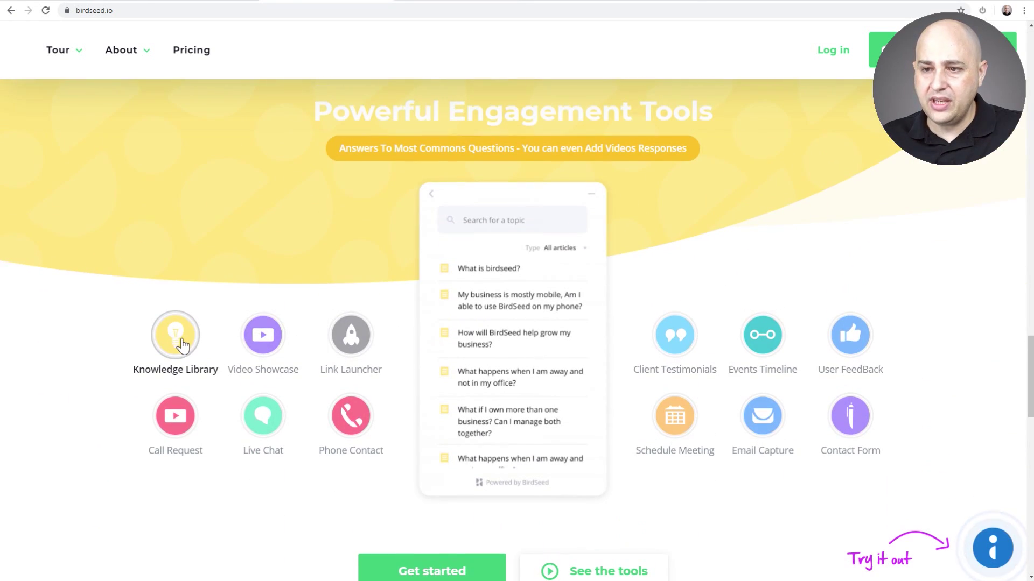
left_click(259, 345)
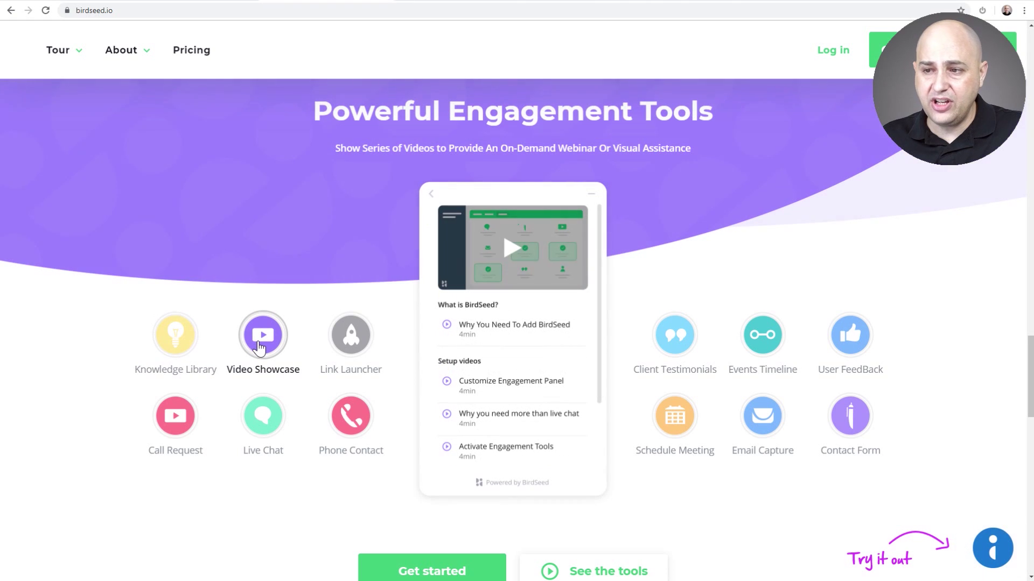
left_click(376, 345)
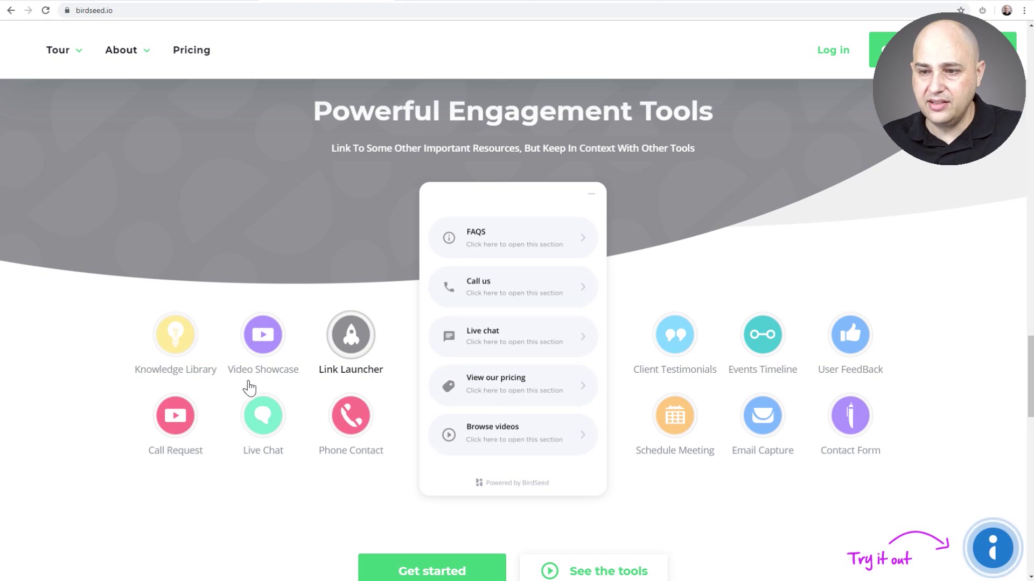
left_click(177, 418)
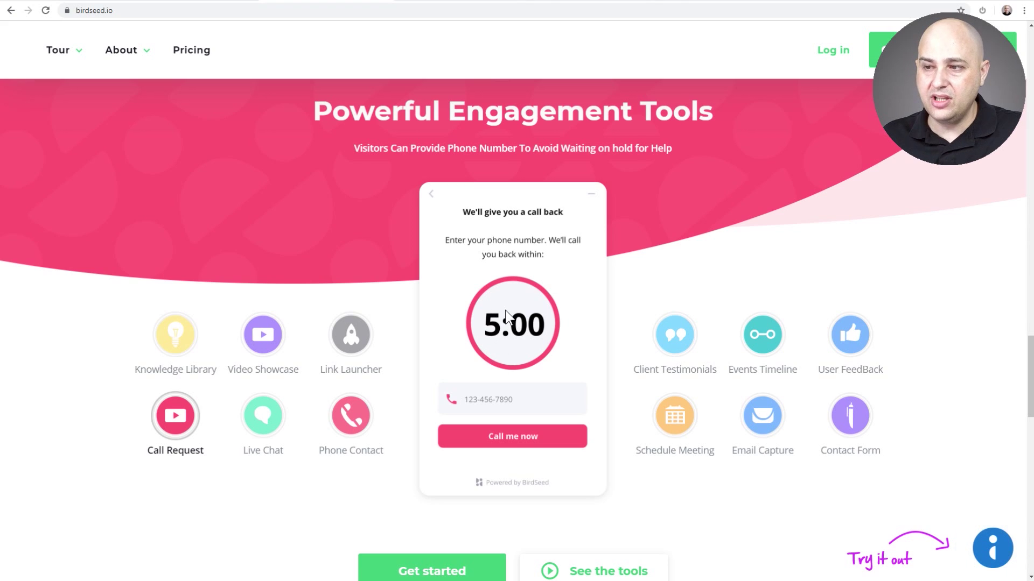
left_click(258, 423)
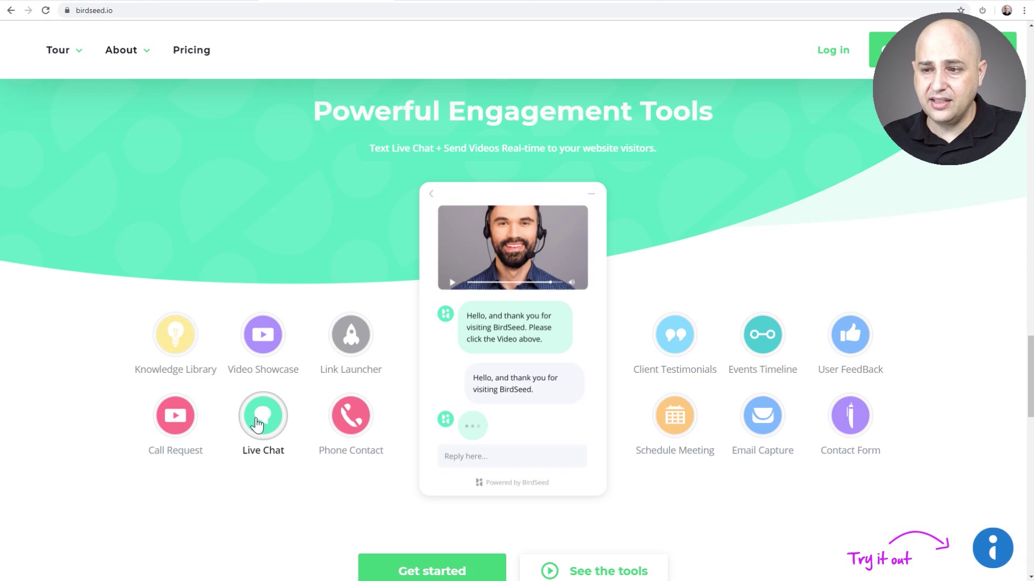
left_click(348, 428)
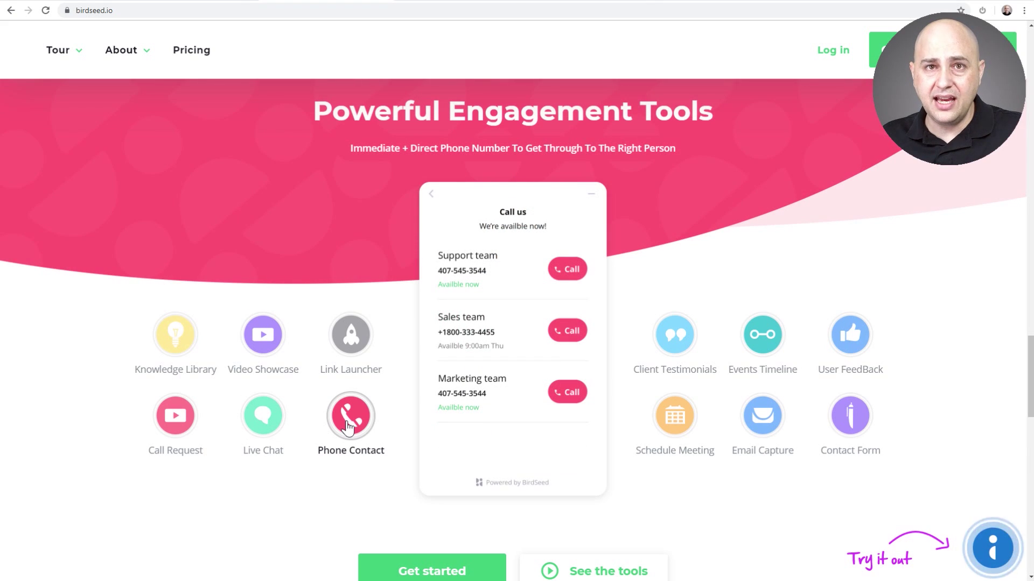
- Preview the Client Testimonials, Events Timeline, Schedule Meeting and Email Capture tools, and look over the rest of the home page
left_click(670, 349)
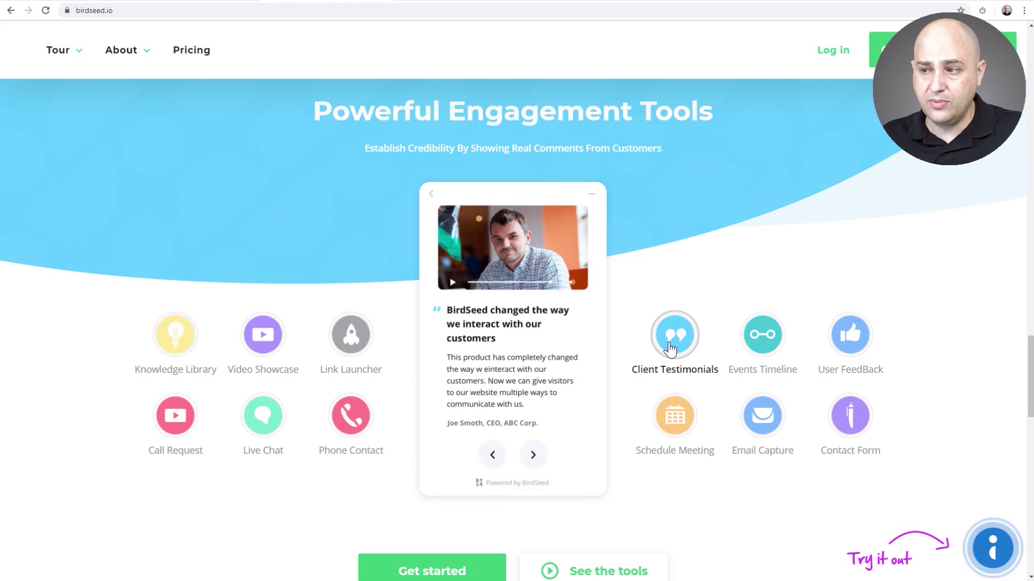
left_click(762, 347)
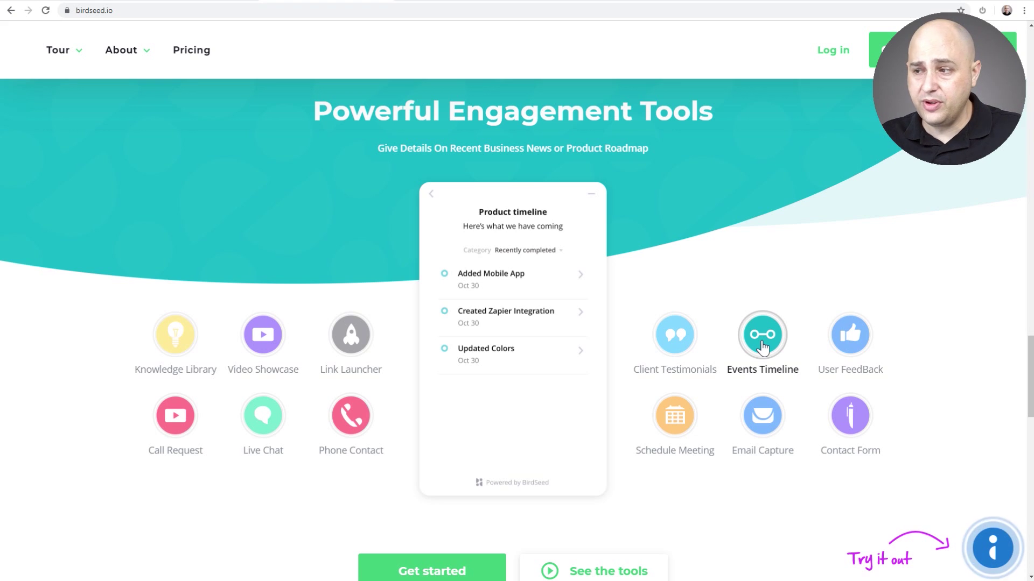
left_click(677, 425)
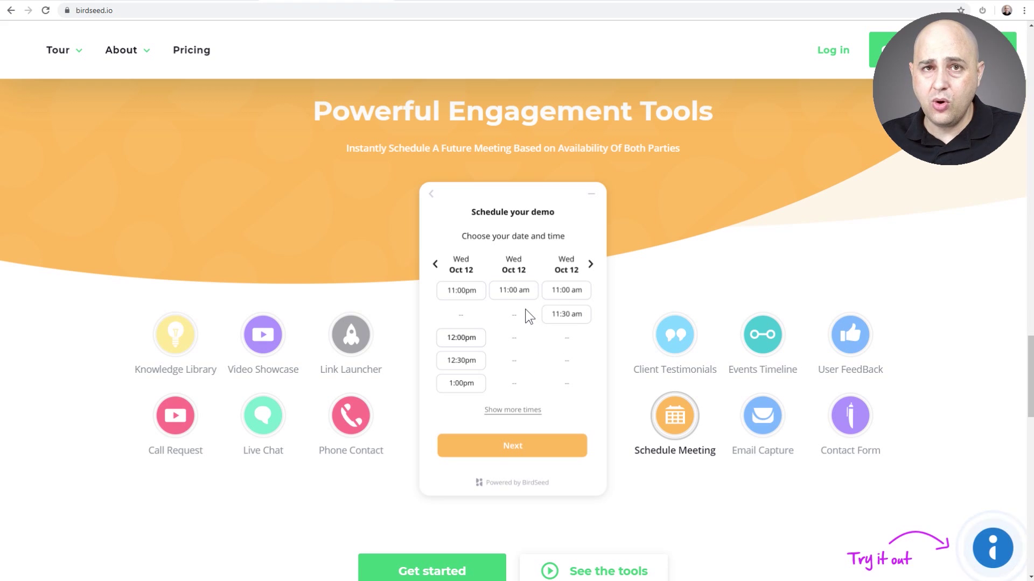
left_click(780, 422)
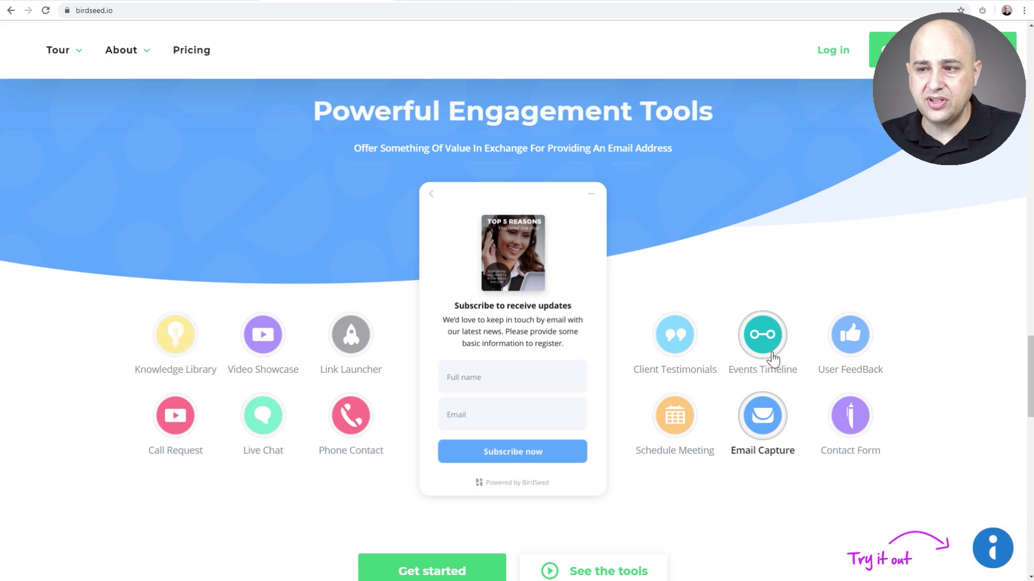
scroll(773, 358, "down", 9)
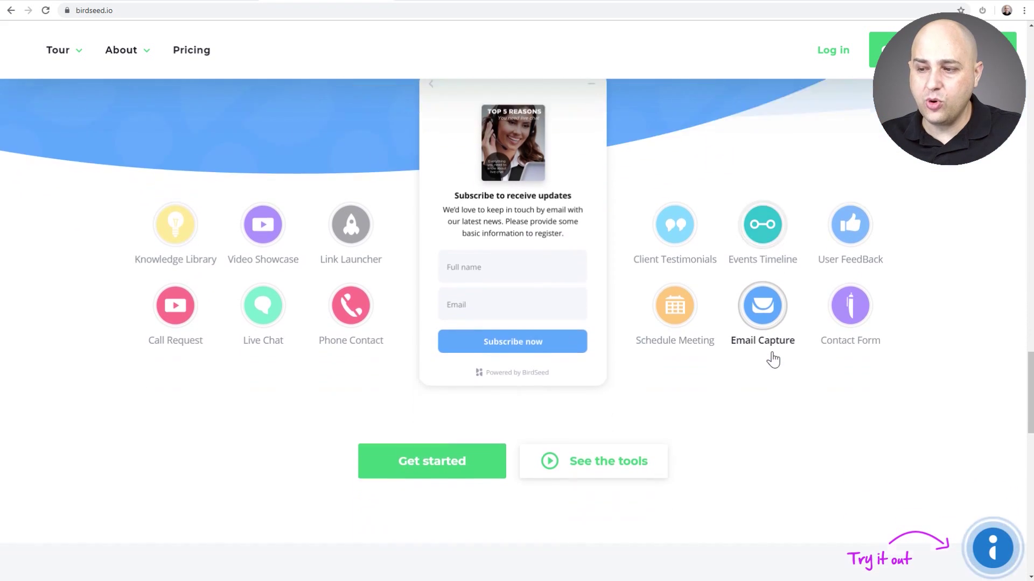
scroll(492, 297, "down", 4)
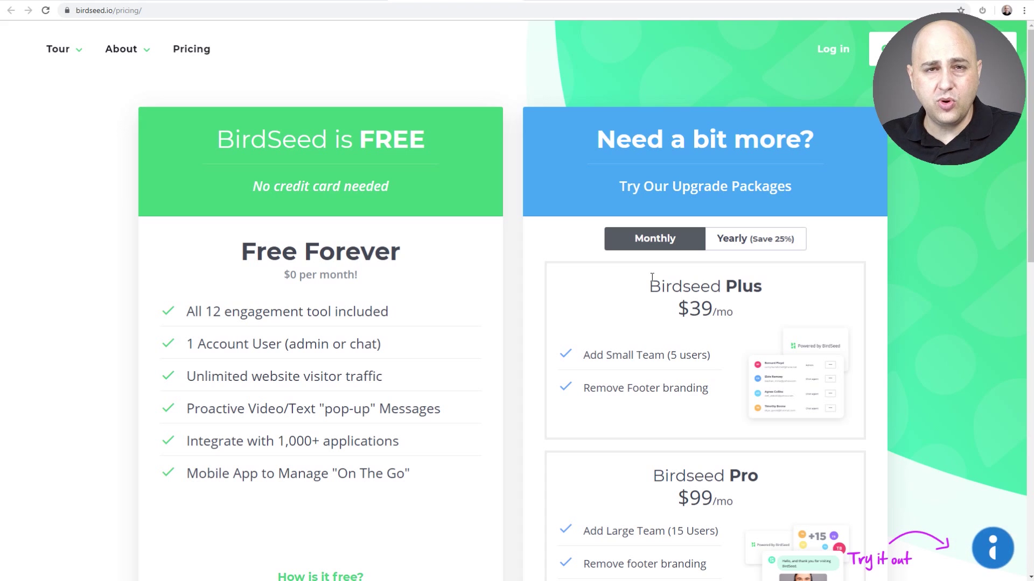
- Compare the Free Forever plan with the Birdseed Plus and Pro packages on the pricing page, rechecking the home page
scroll(651, 277, "down", 4)
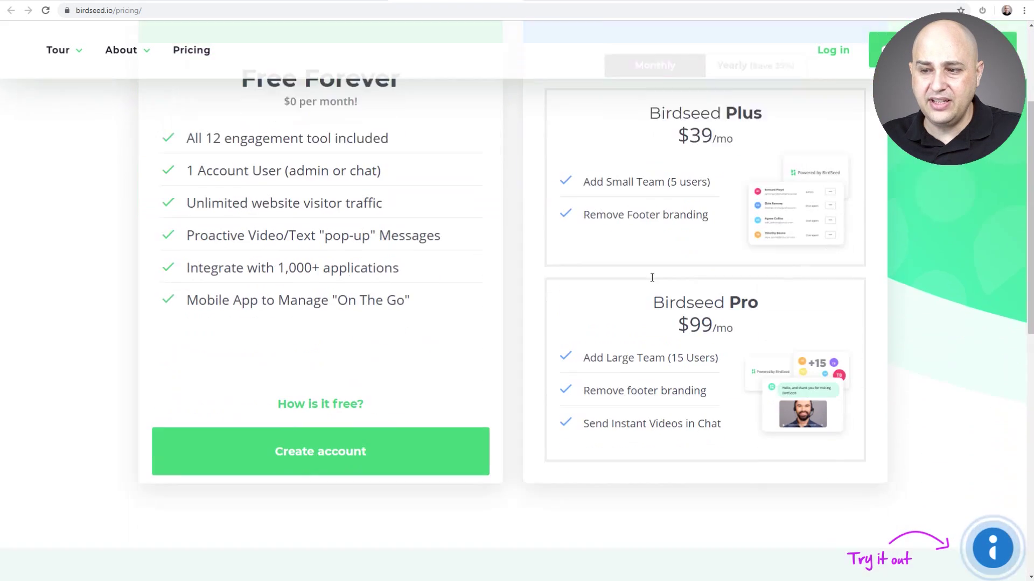
scroll(651, 277, "up", 4)
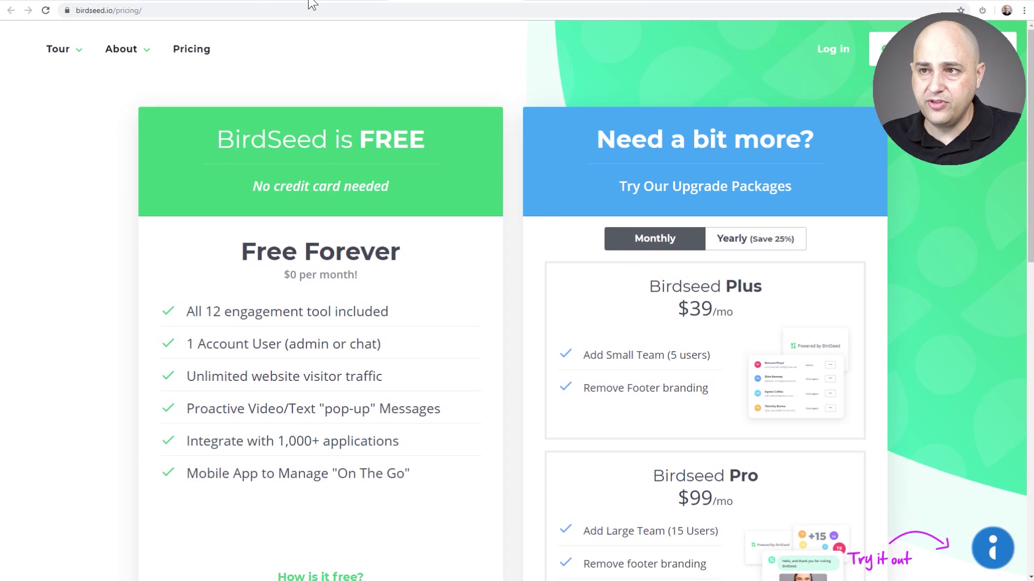
key("alt+Left")
scroll(507, 185, "down", 5)
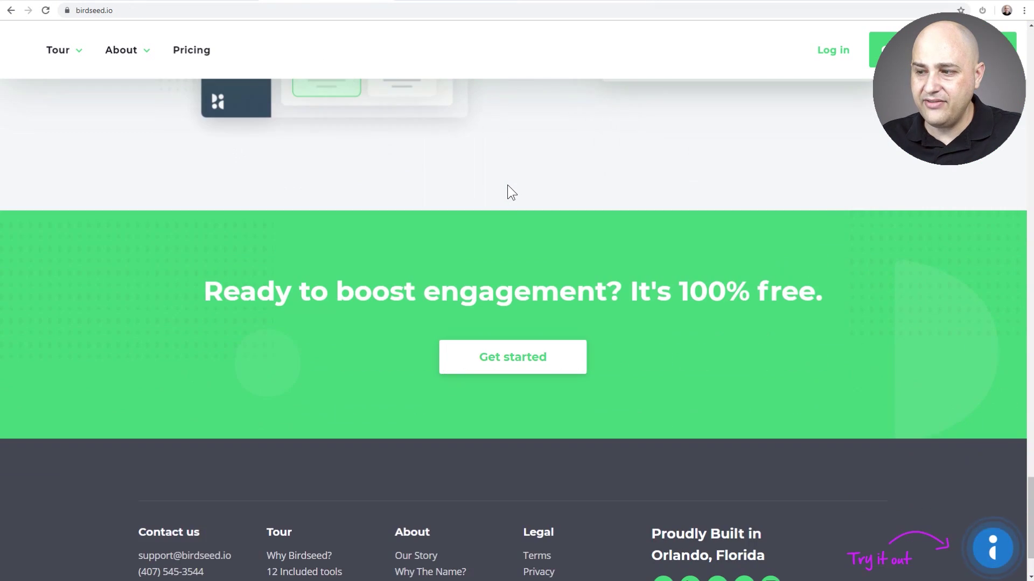
scroll(507, 185, "up", 15)
scroll(508, 185, "down", 5)
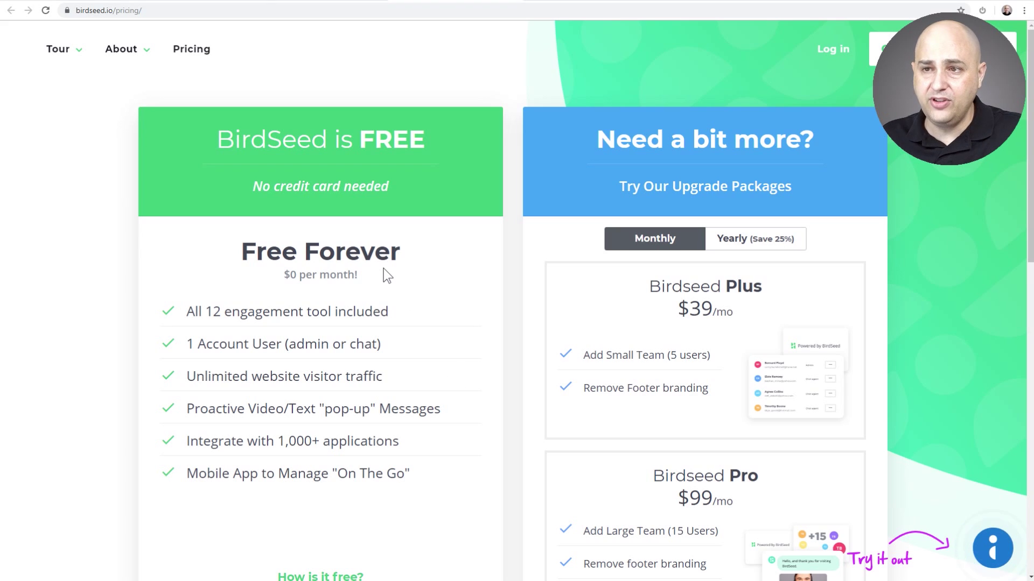
- Switch to the BirdSeed app dashboard and view its Active Conversations and Inbox pages
left_click(616, 2)
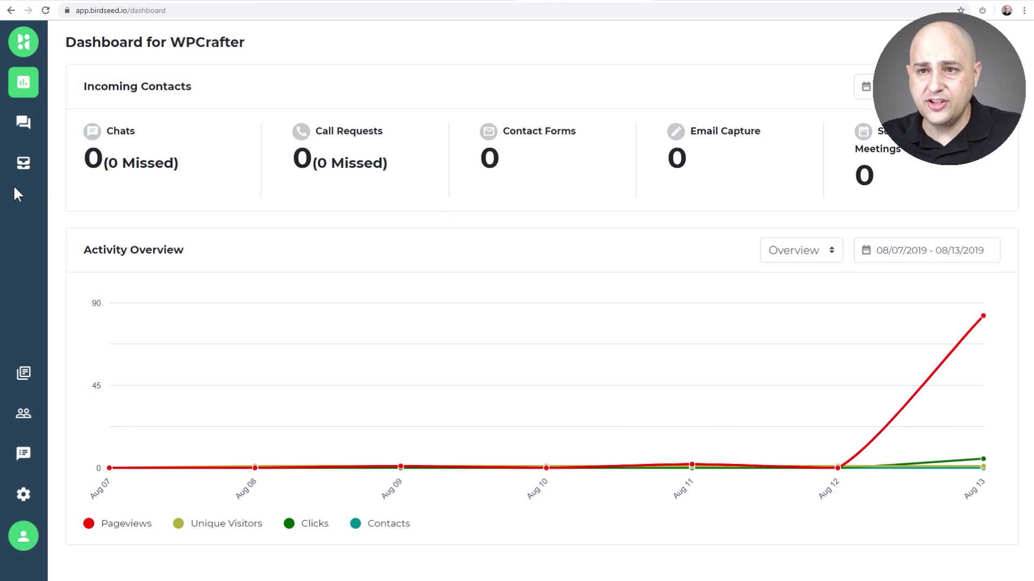
left_click(24, 124)
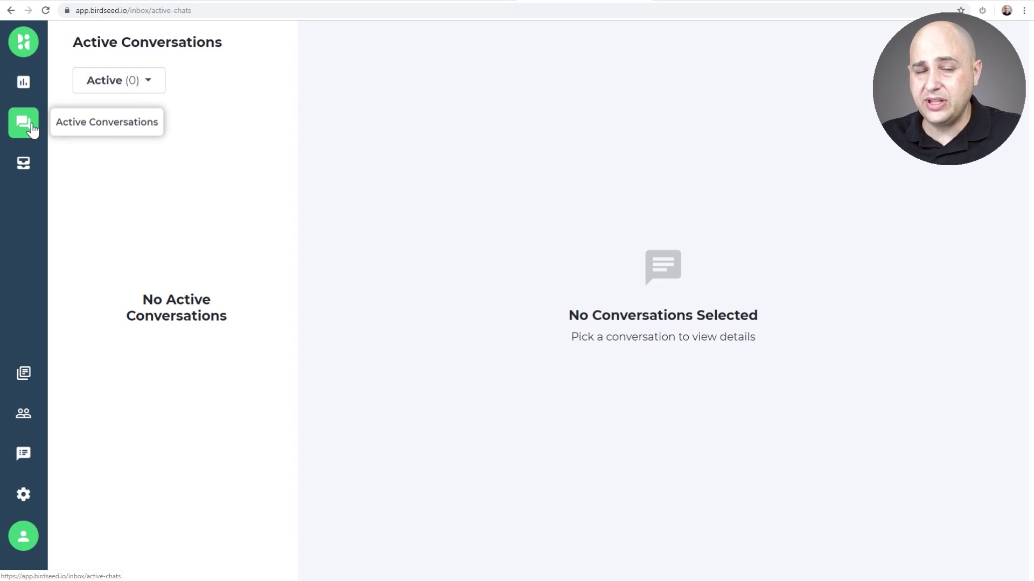
left_click(34, 178)
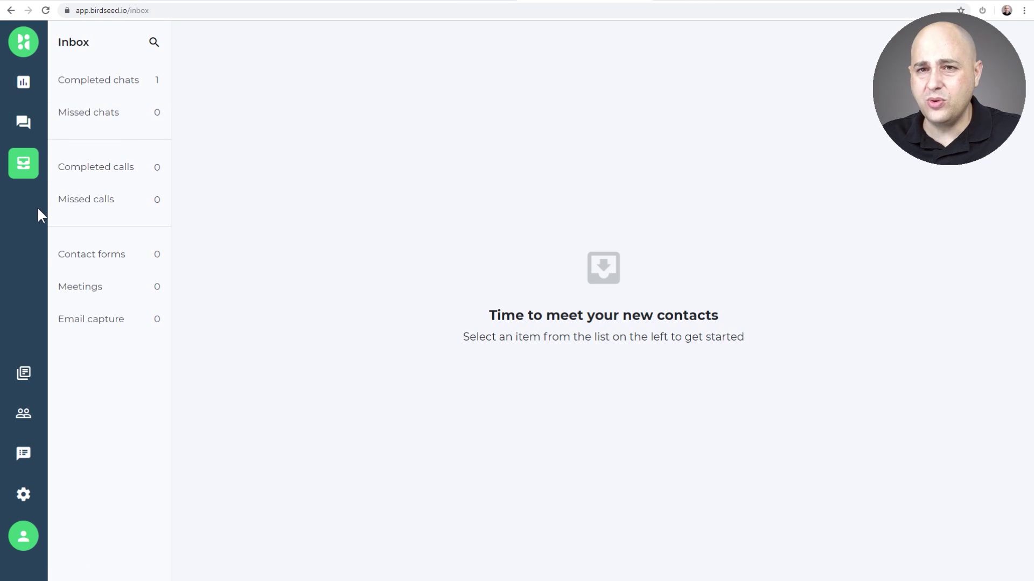
- View the Engagement Tools list and the Users page in the admin dashboard
left_click(25, 378)
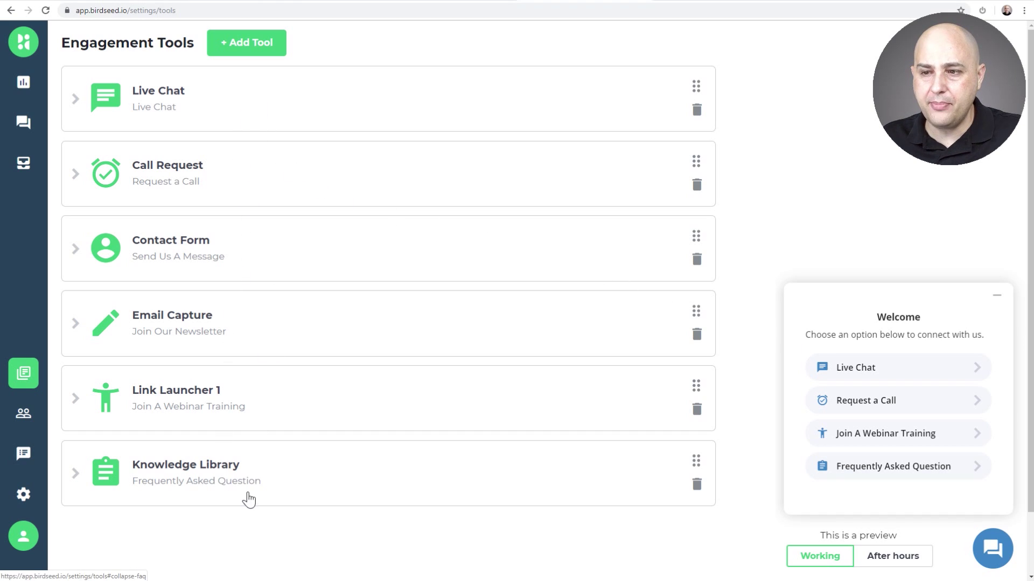
left_click(27, 416)
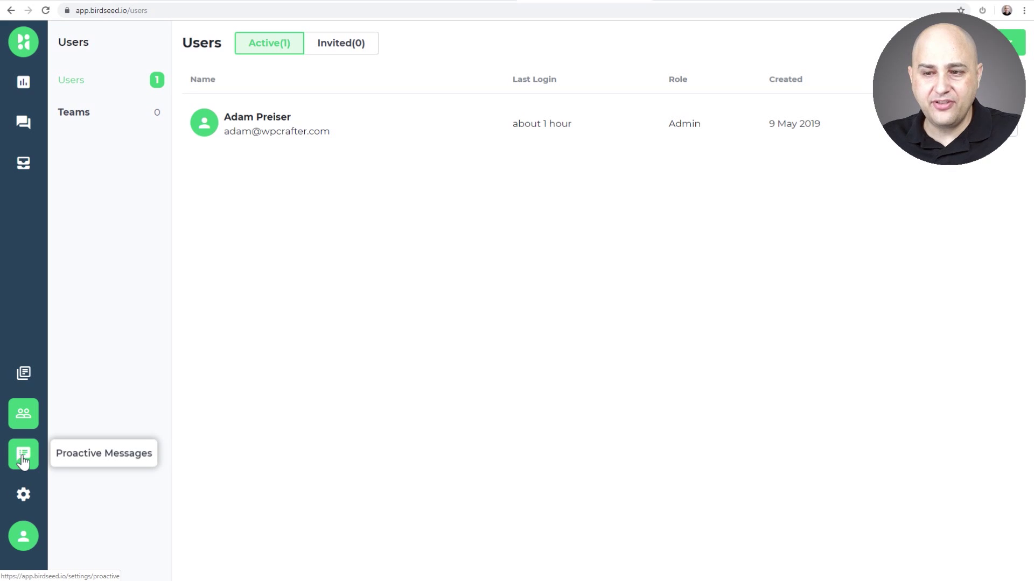
- Review the Style Your Panel settings, including panel visibility, pulsation, position, footer branding, introduction text, button icons and colors
left_click(21, 494)
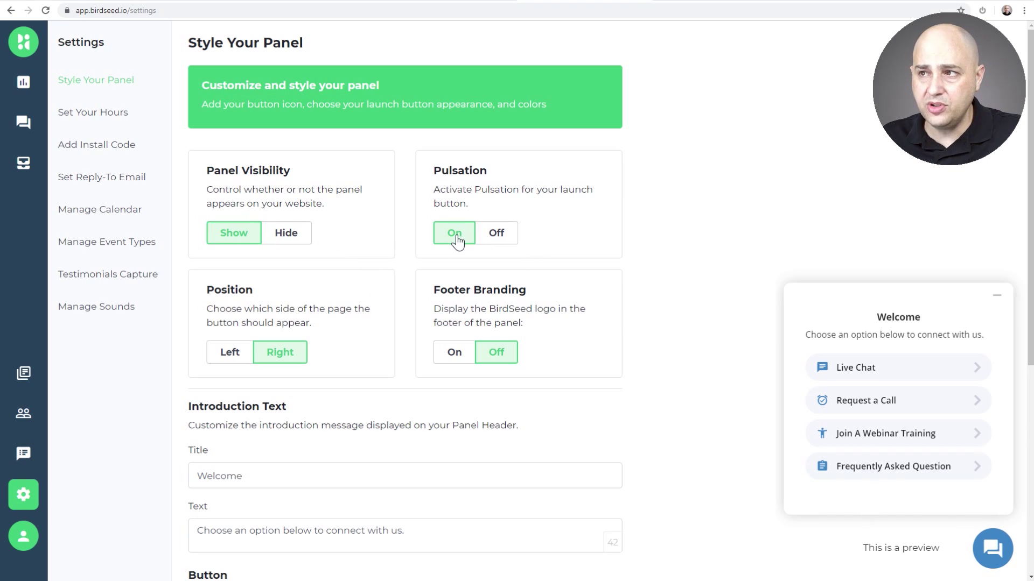
scroll(416, 289, "down", 2)
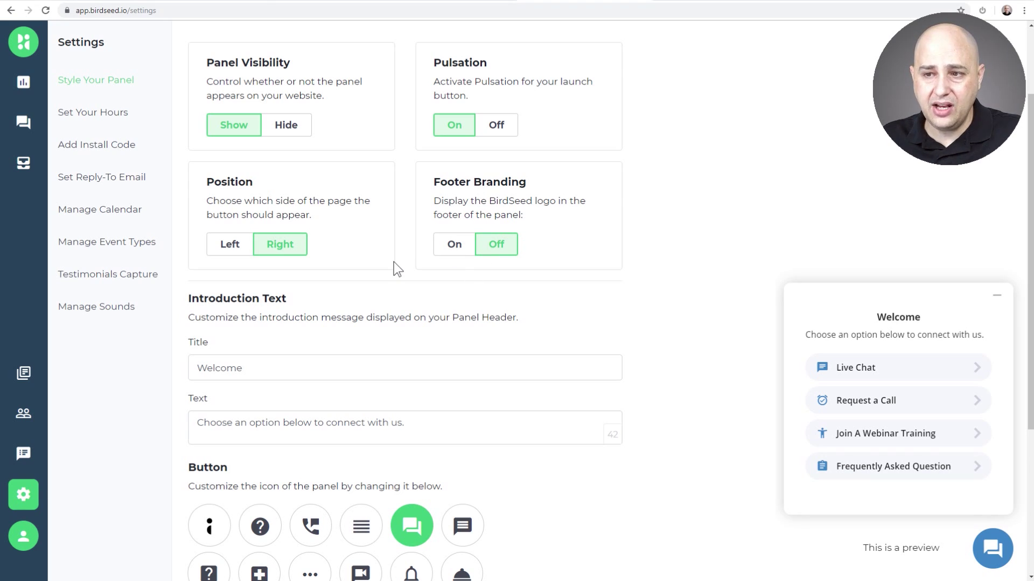
scroll(393, 263, "down", 3)
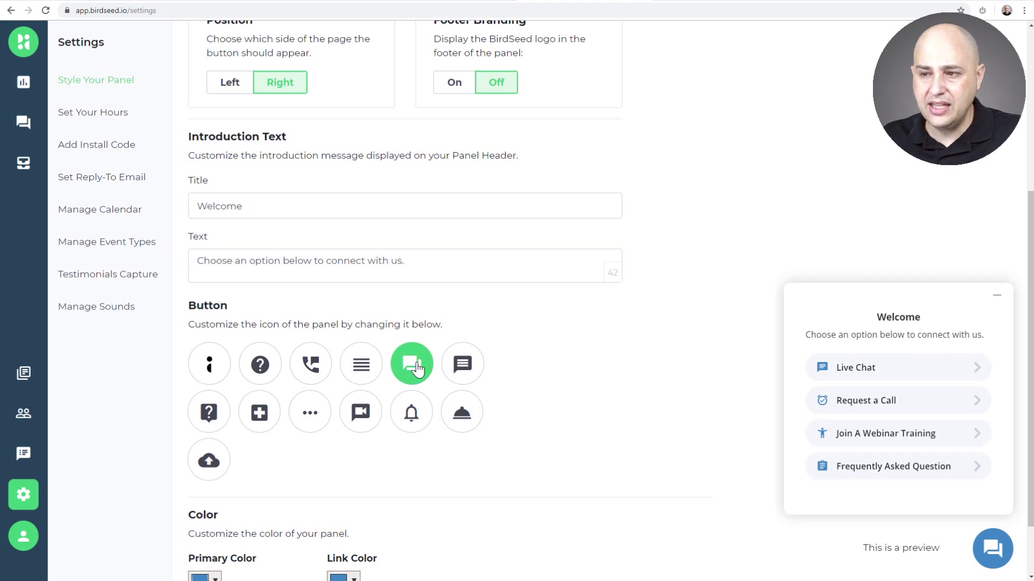
scroll(418, 368, "down", 1)
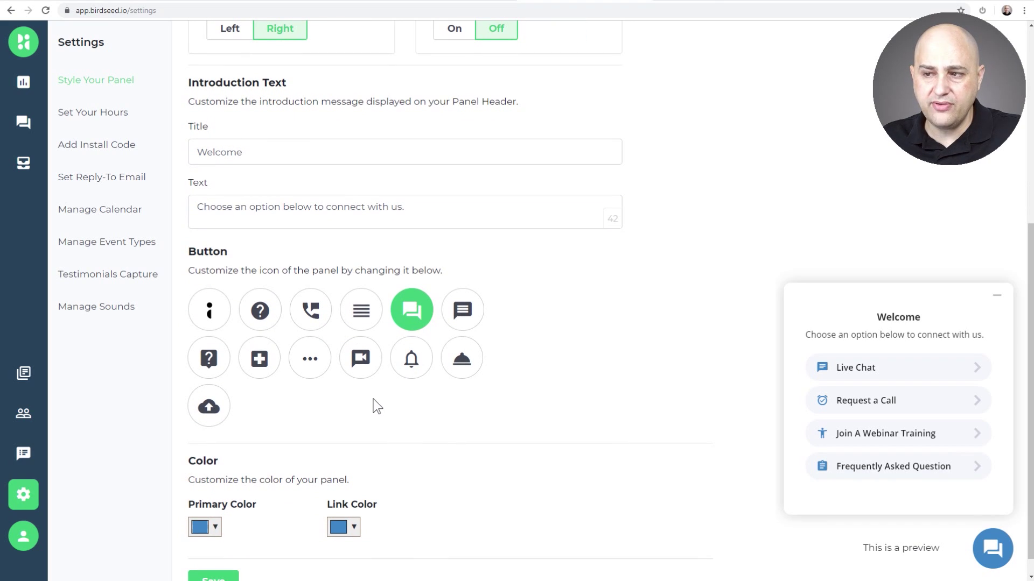
scroll(377, 407, "down", 1)
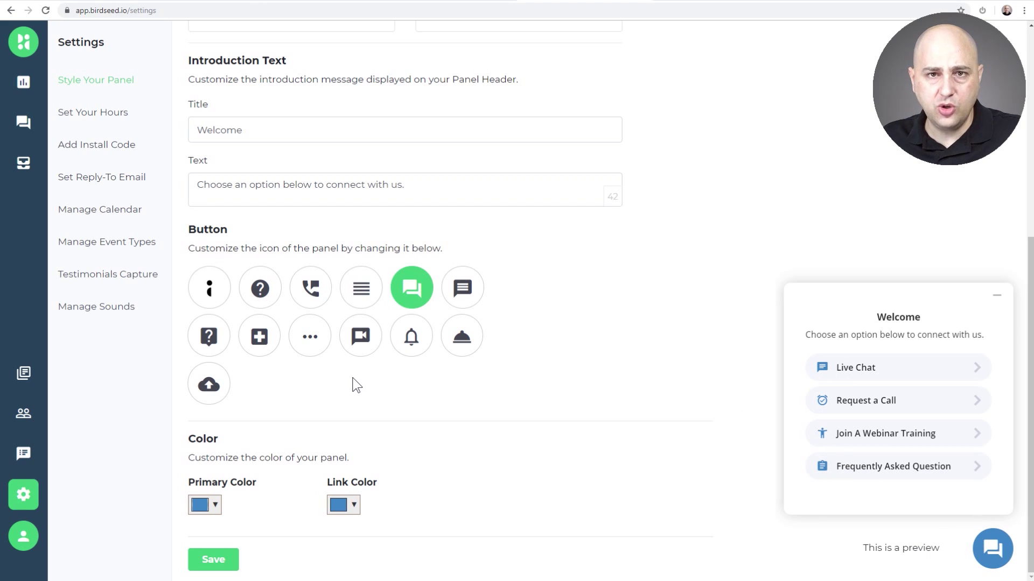
scroll(345, 374, "up", 2)
scroll(344, 374, "up", 5)
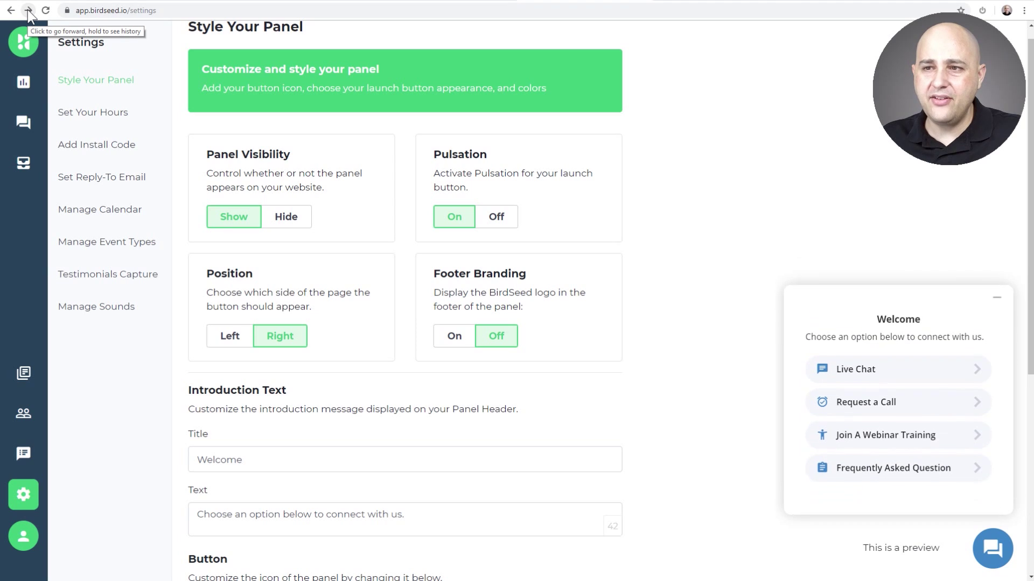
- Look over the Set Your Hours schedule and the Manage Calendar and Manage Event Types settings
left_click(103, 112)
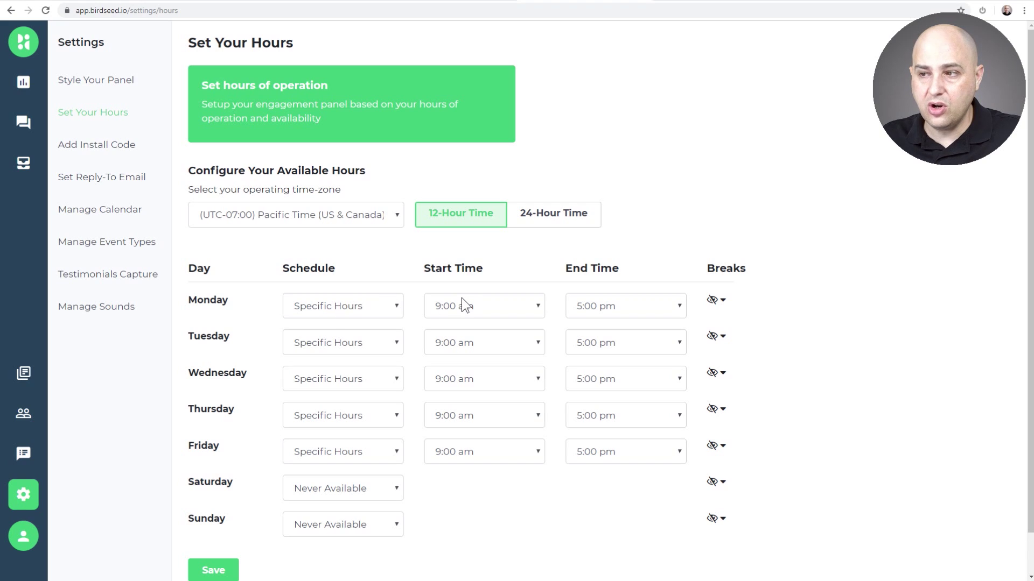
scroll(453, 294, "down", 1)
scroll(435, 286, "up", 1)
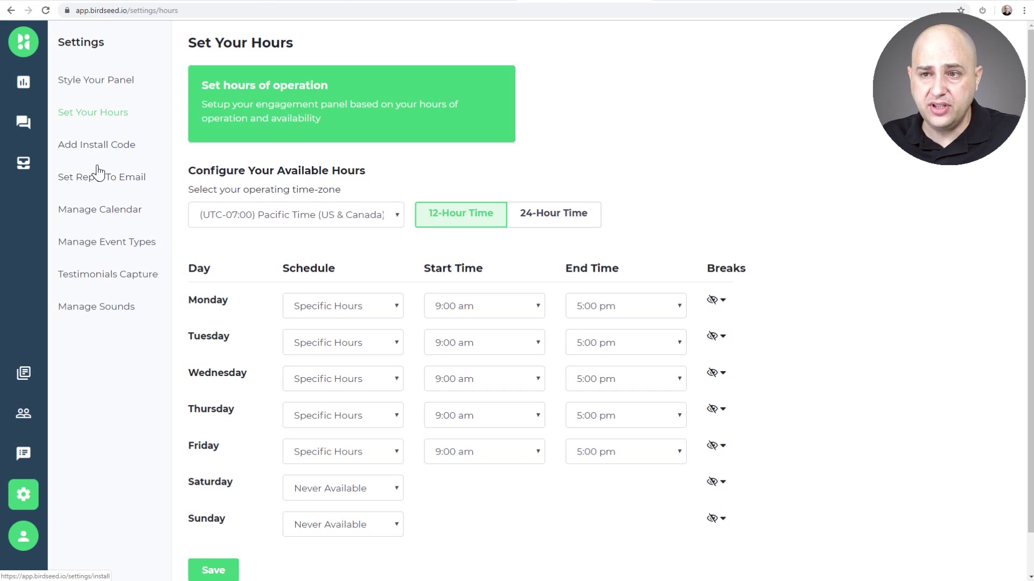
left_click(95, 215)
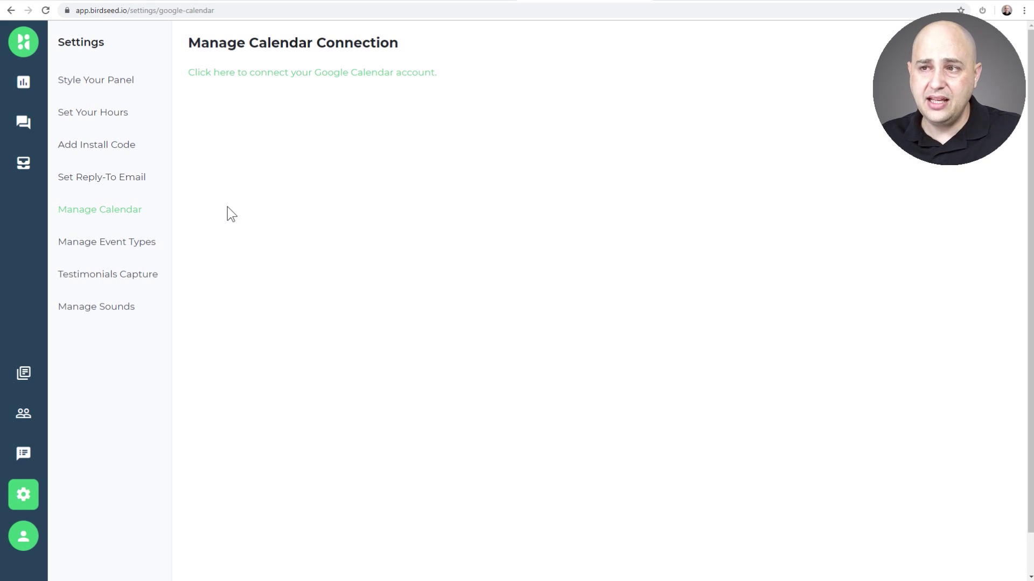
left_click(116, 243)
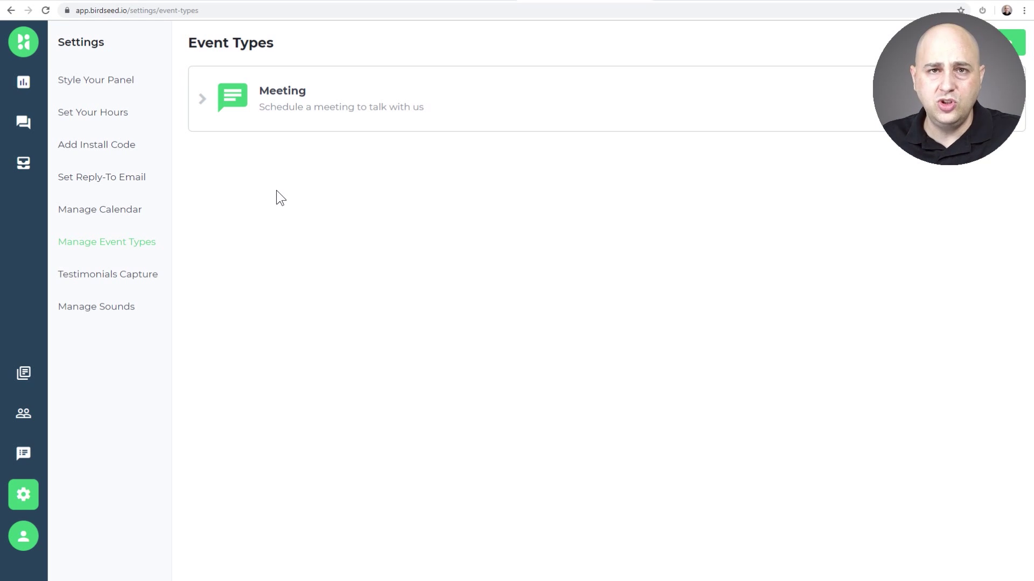
- Review the Testimonials Capture form settings and view the Manage Sounds options
left_click(116, 277)
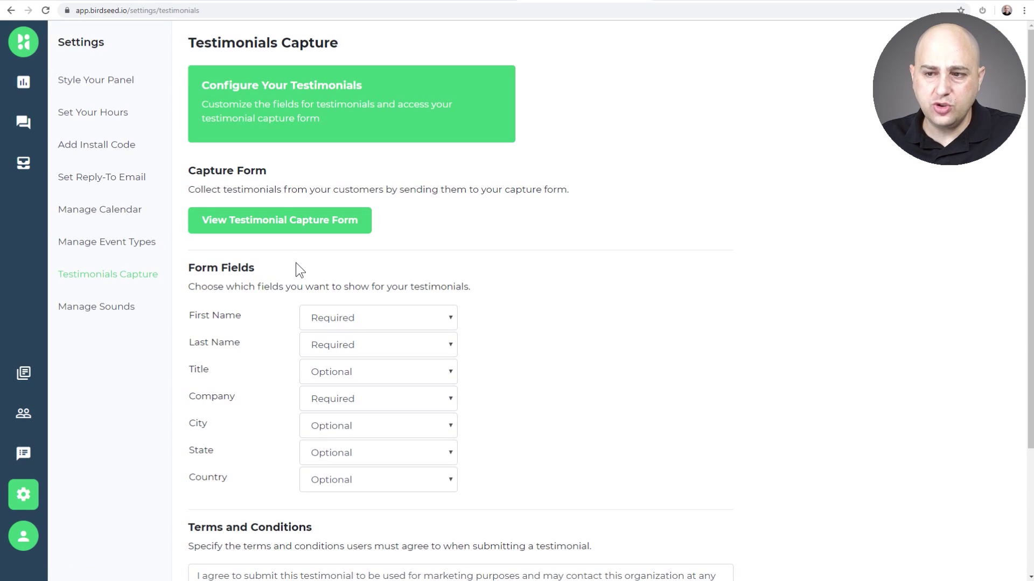
scroll(301, 274, "down", 3)
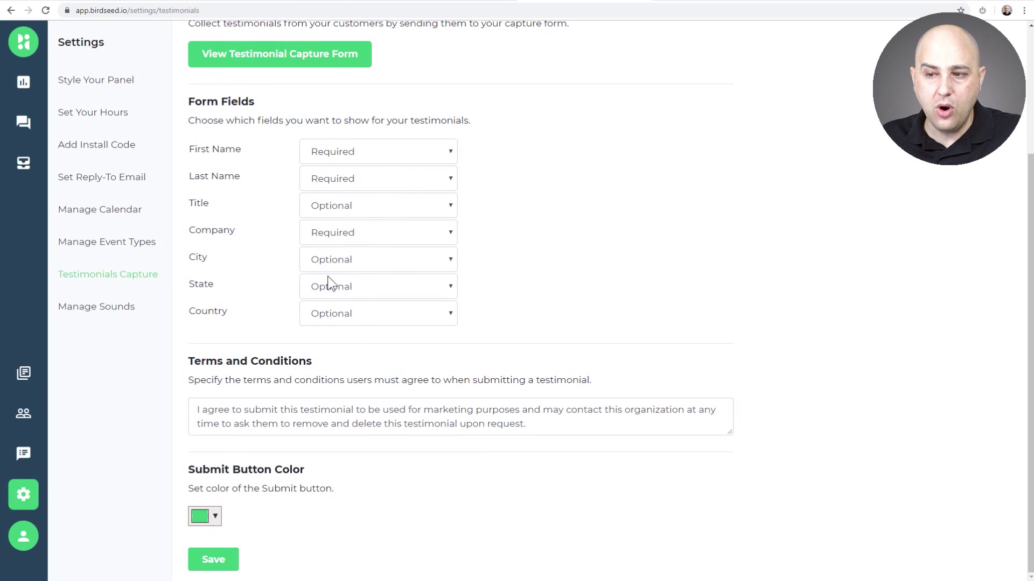
scroll(326, 272, "up", 3)
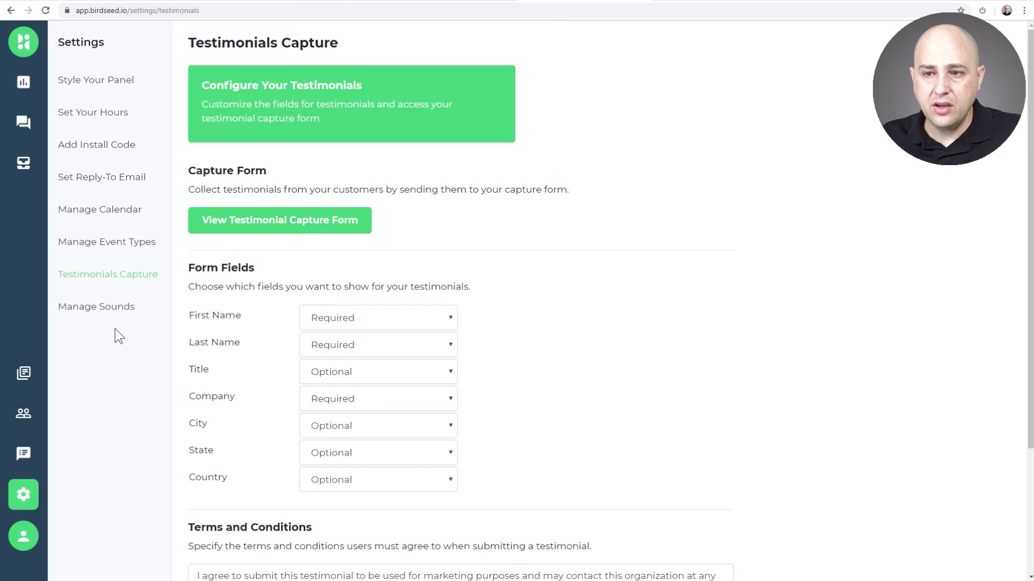
left_click(114, 310)
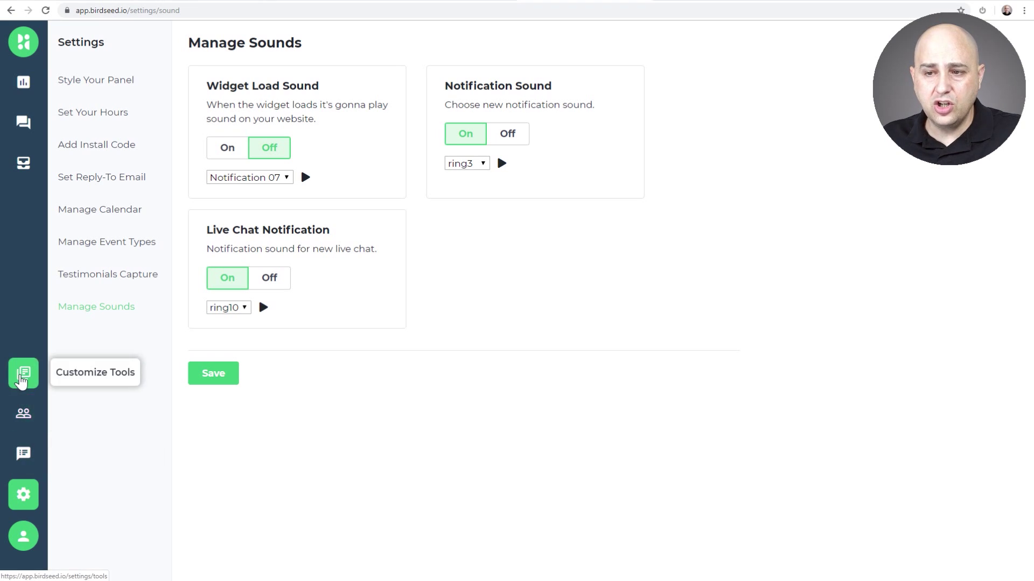
- Reorder the engagement tools so that Call Request comes before Live Chat
left_click(21, 380)
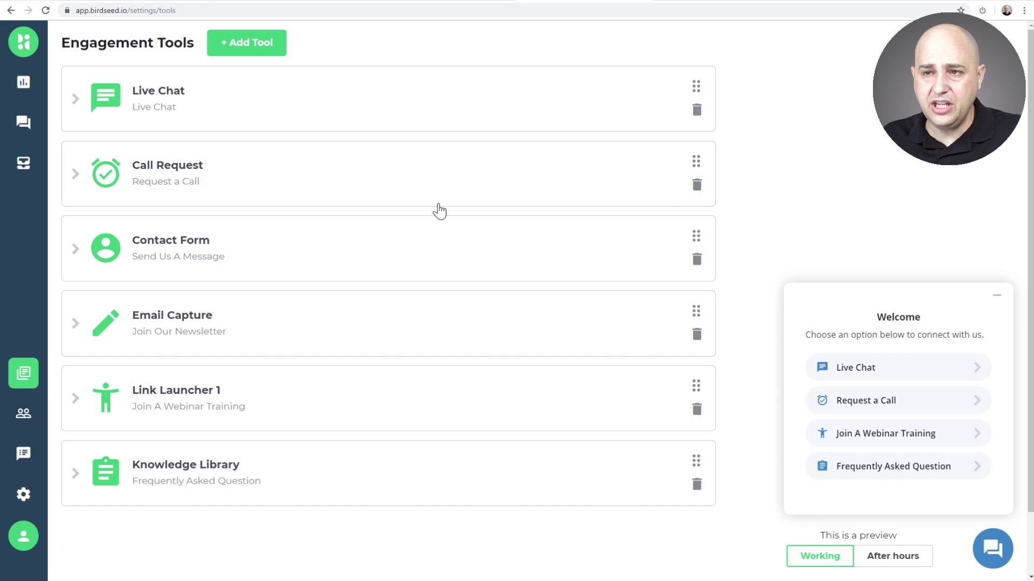
left_click_drag(696, 87, 681, 161)
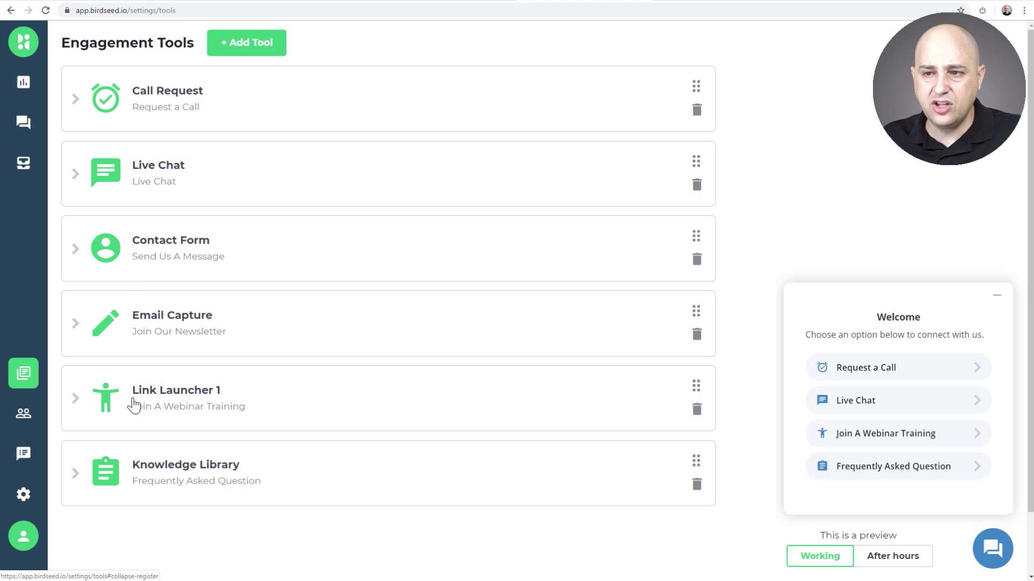
- Set the Call Request tool's response time to 4 minutes, choose the vibrating smartphone icon, and save and close its settings
left_click(75, 101)
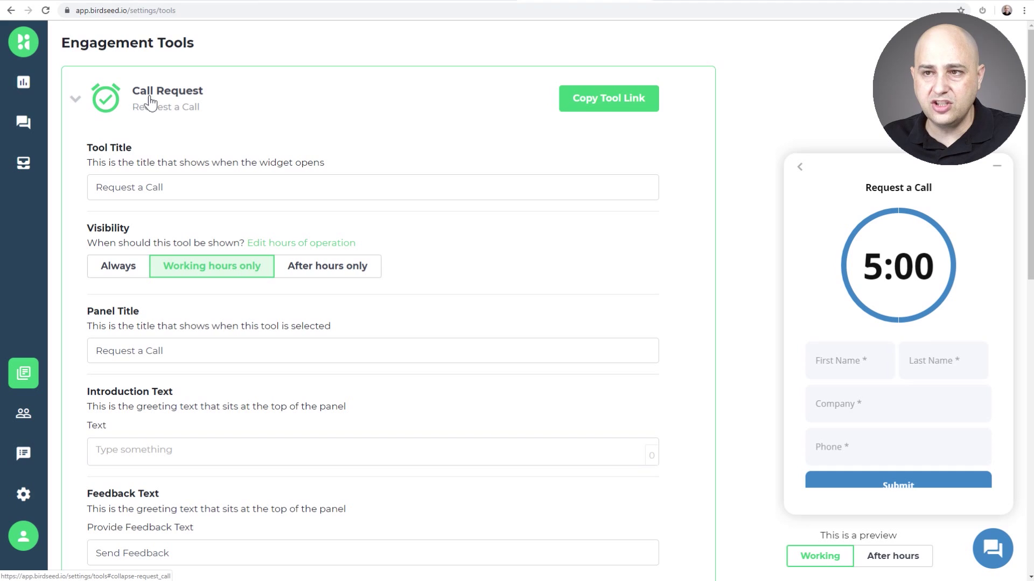
left_click_drag(172, 187, 76, 186)
scroll(213, 189, "down", 2)
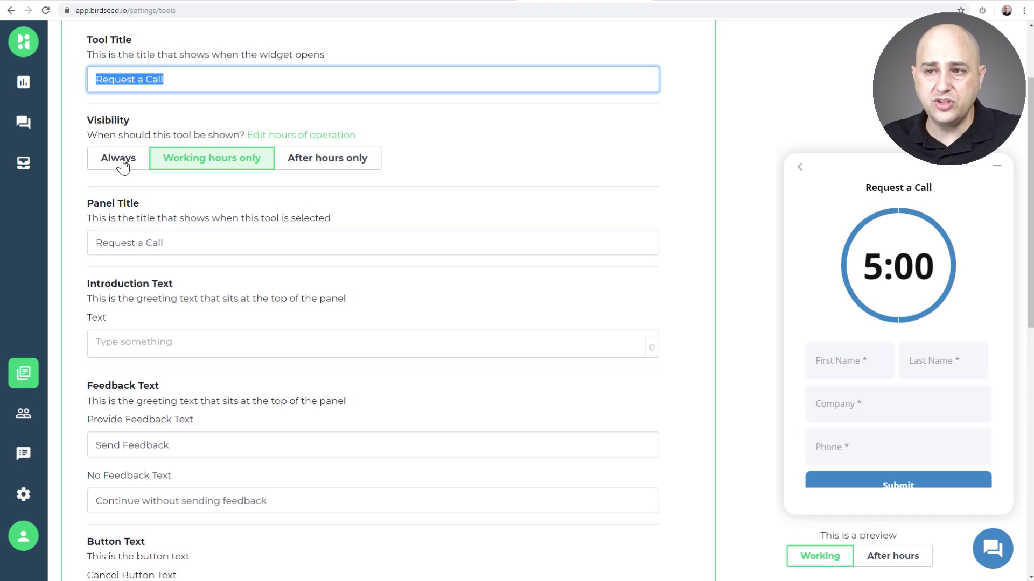
scroll(214, 171, "down", 1)
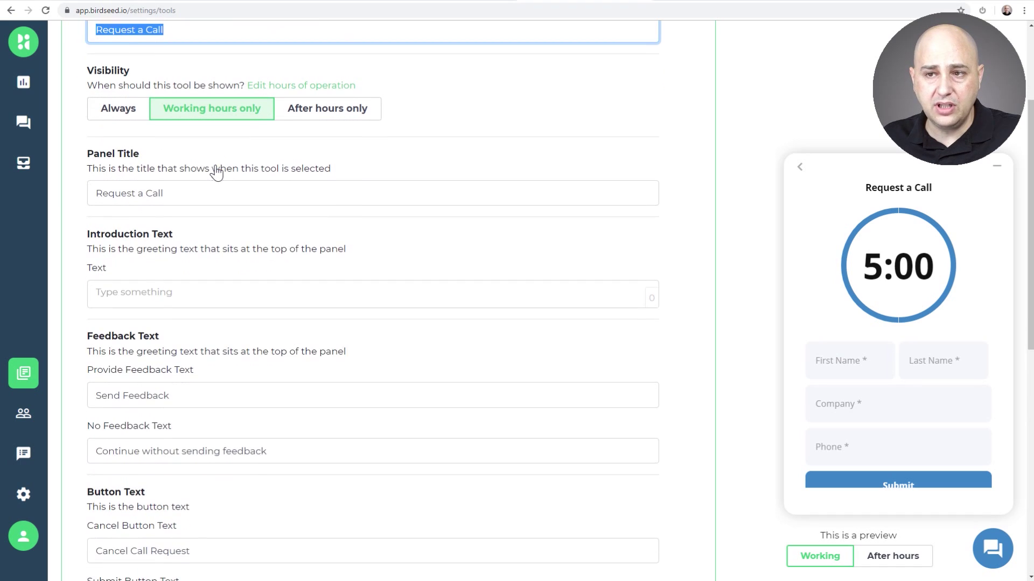
scroll(202, 176, "down", 2)
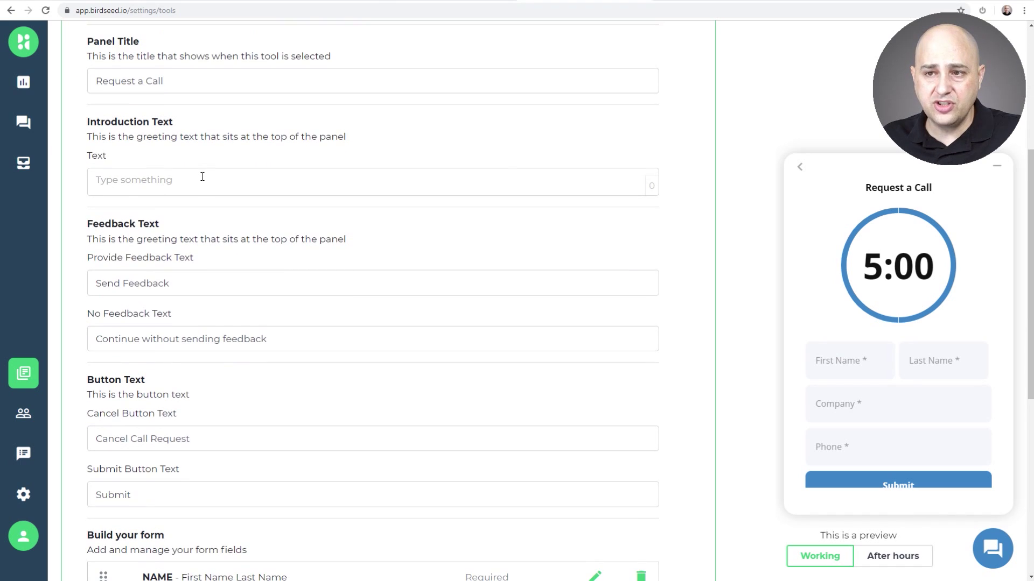
scroll(203, 176, "down", 2)
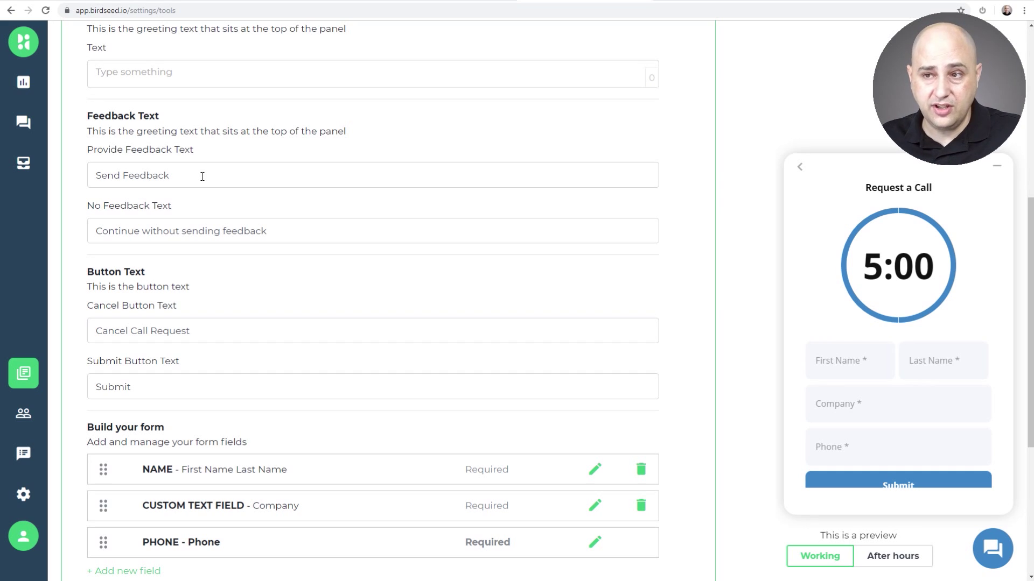
scroll(202, 176, "down", 3)
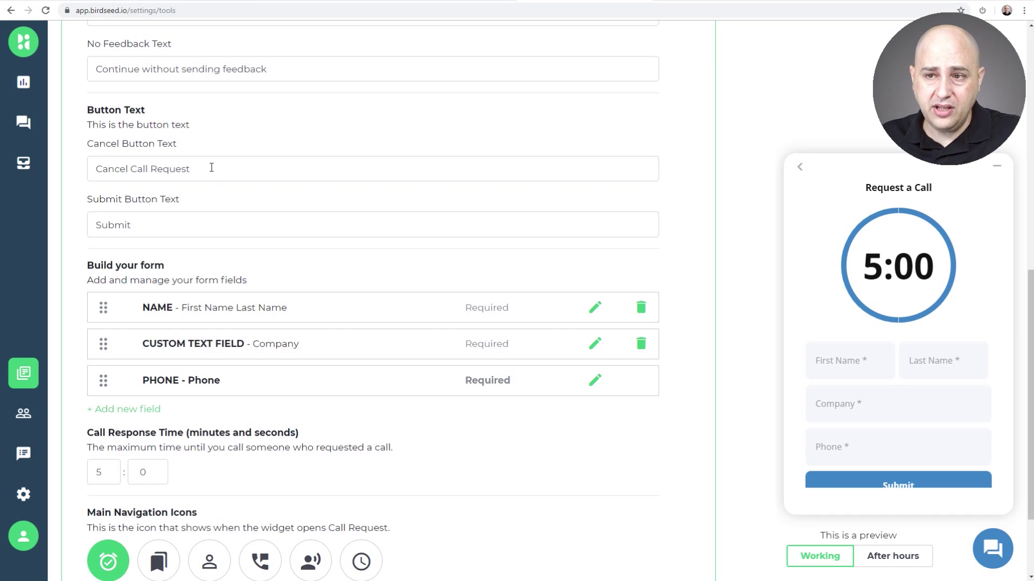
scroll(212, 167, "down", 2)
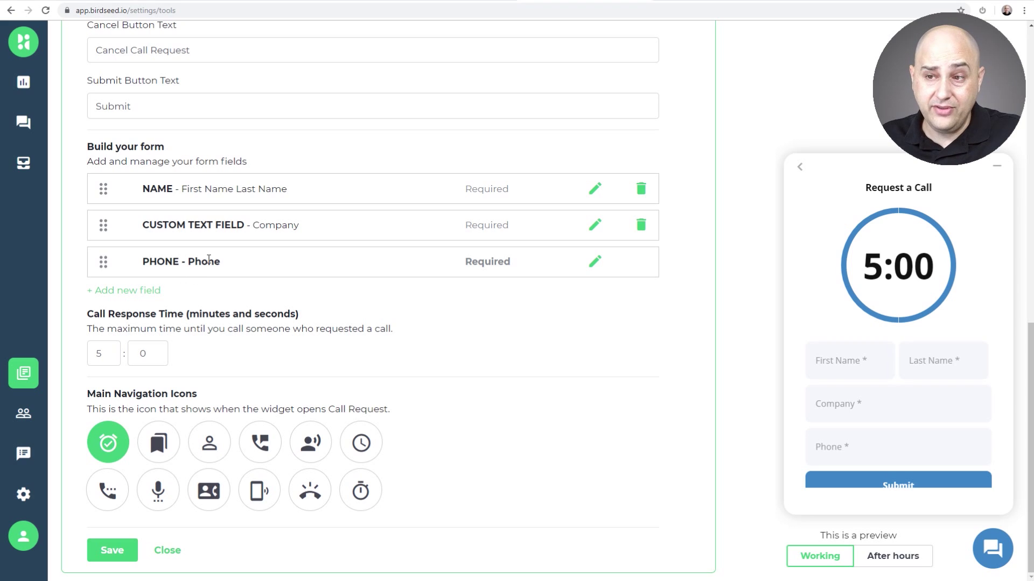
left_click(107, 357)
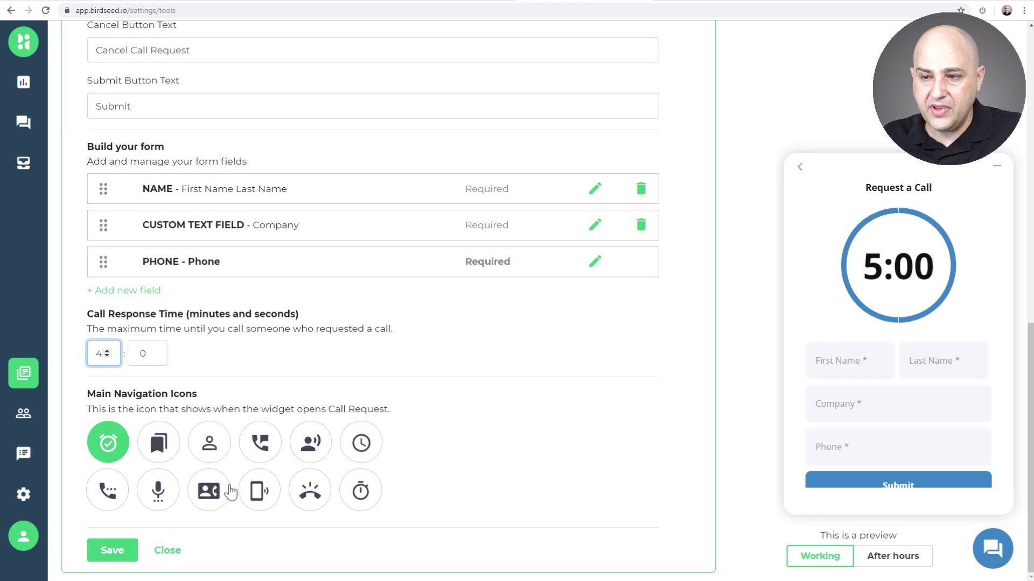
left_click(263, 498)
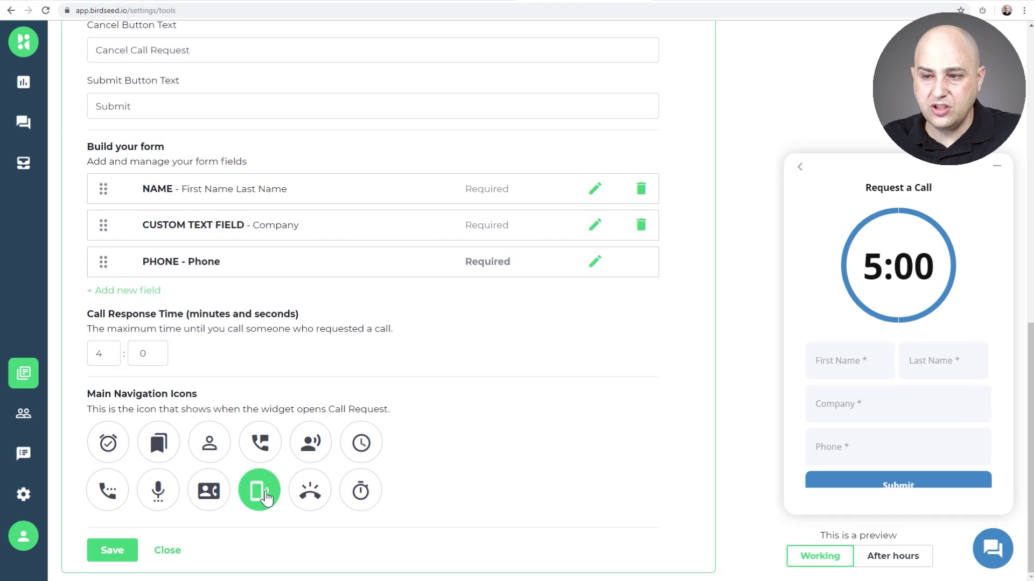
left_click(113, 551)
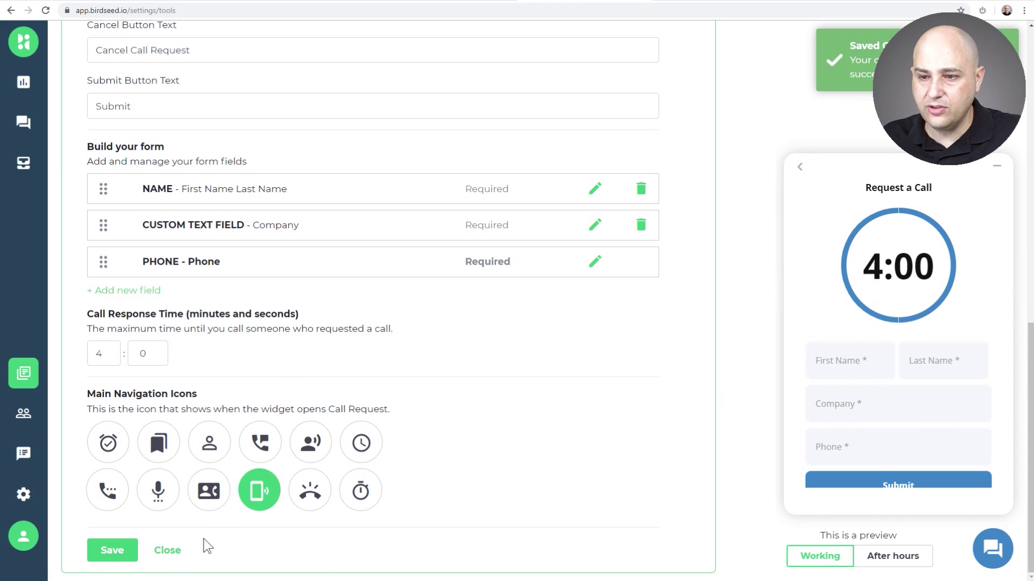
left_click(167, 552)
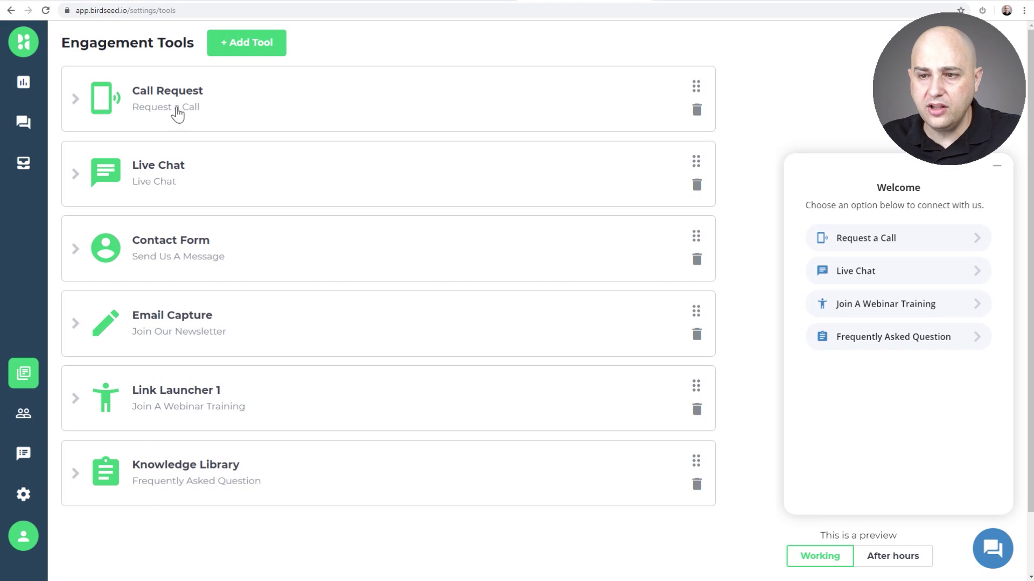
- Add another Link Launcher tool to the engagement tools
left_click(251, 51)
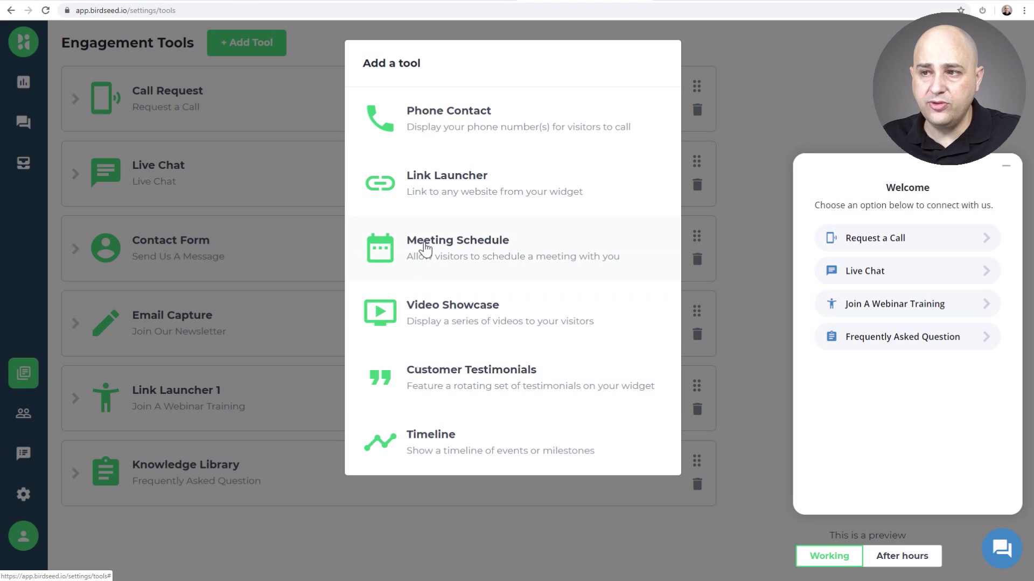
left_click(454, 192)
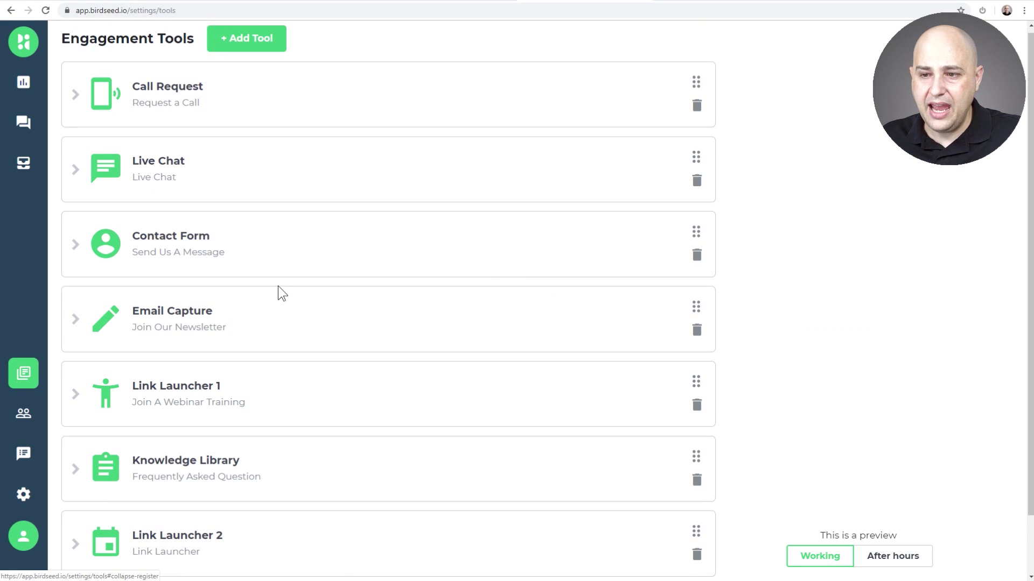
- Examine the new Link Launcher tool's title, visibility, URL, new-page and navigation icon settings
scroll(277, 286, "down", 2)
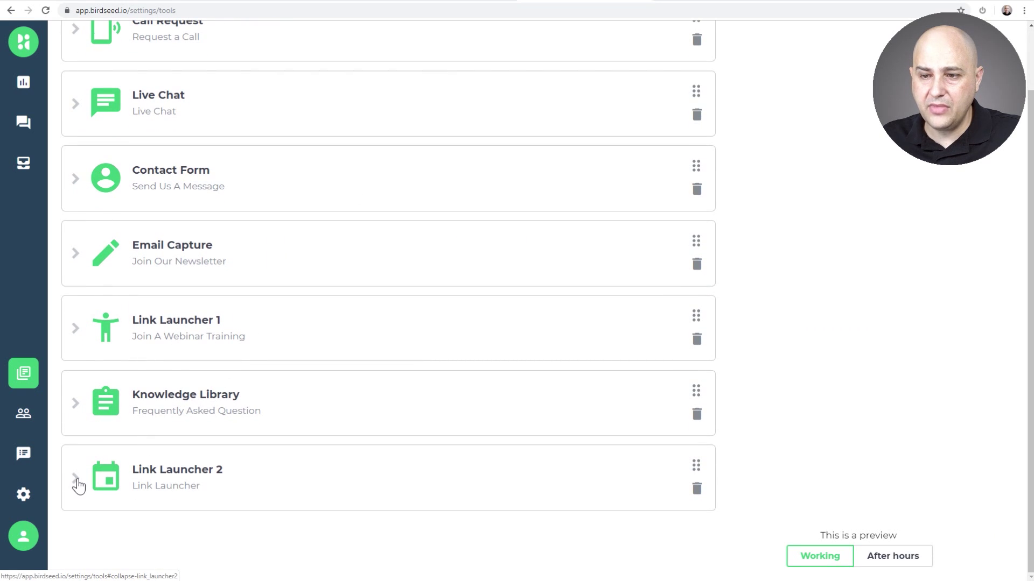
left_click(73, 480)
scroll(230, 284, "down", 2)
scroll(231, 280, "up", 2)
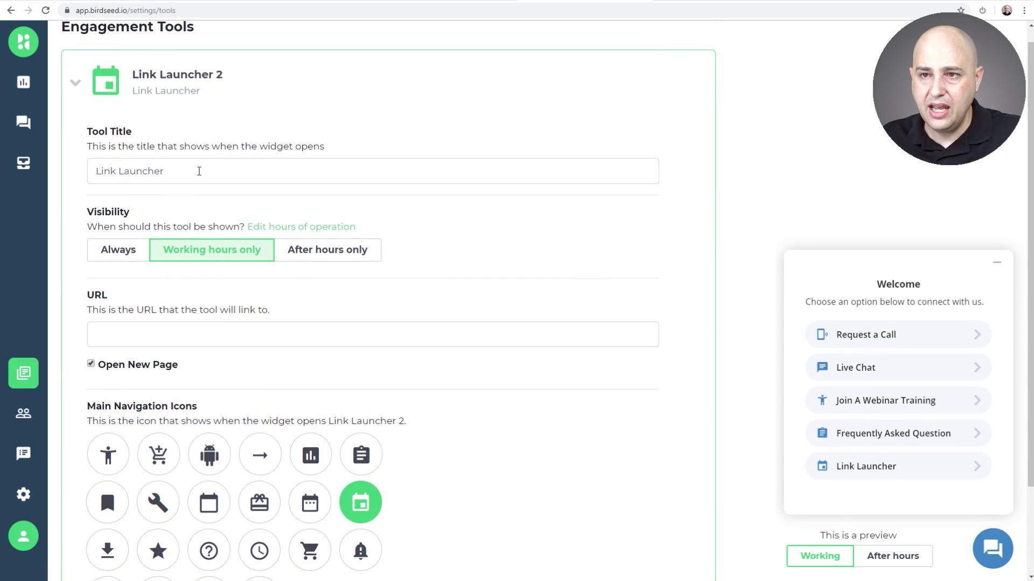
double_click(117, 171)
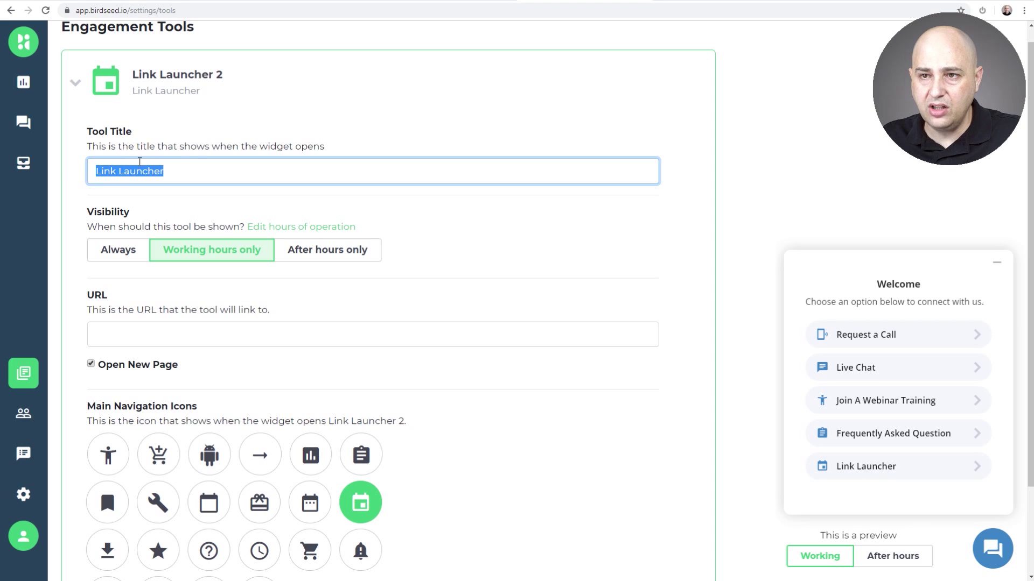
scroll(196, 160, "down", 2)
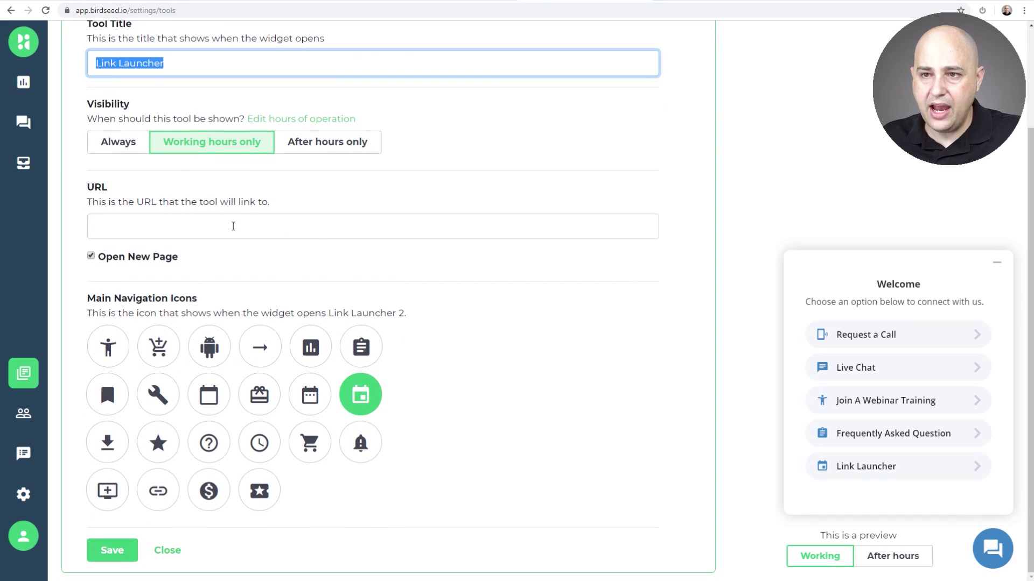
- Leave the new Link Launcher tool's URL empty and collapse its settings
left_click(162, 227)
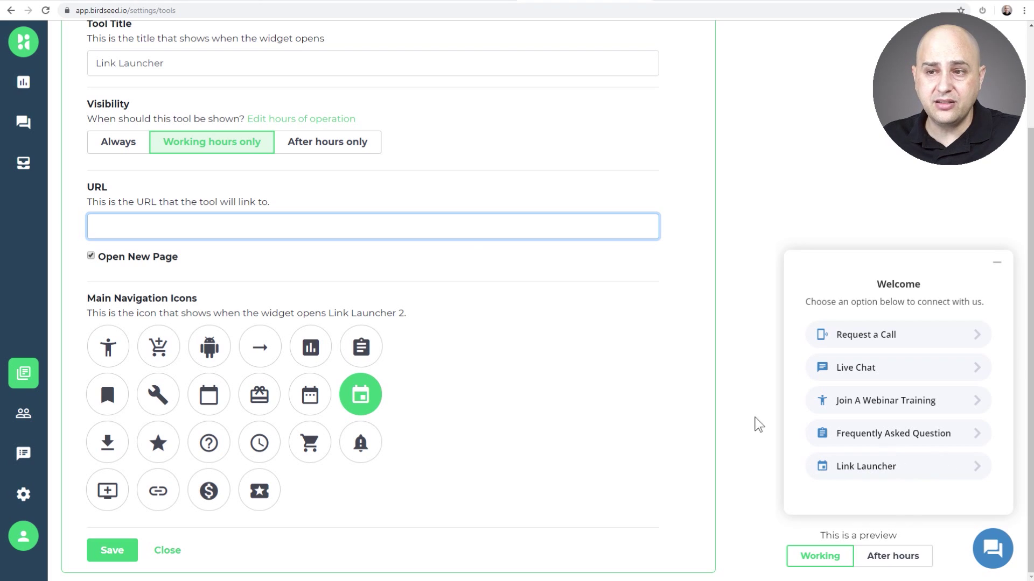
scroll(559, 408, "up", 3)
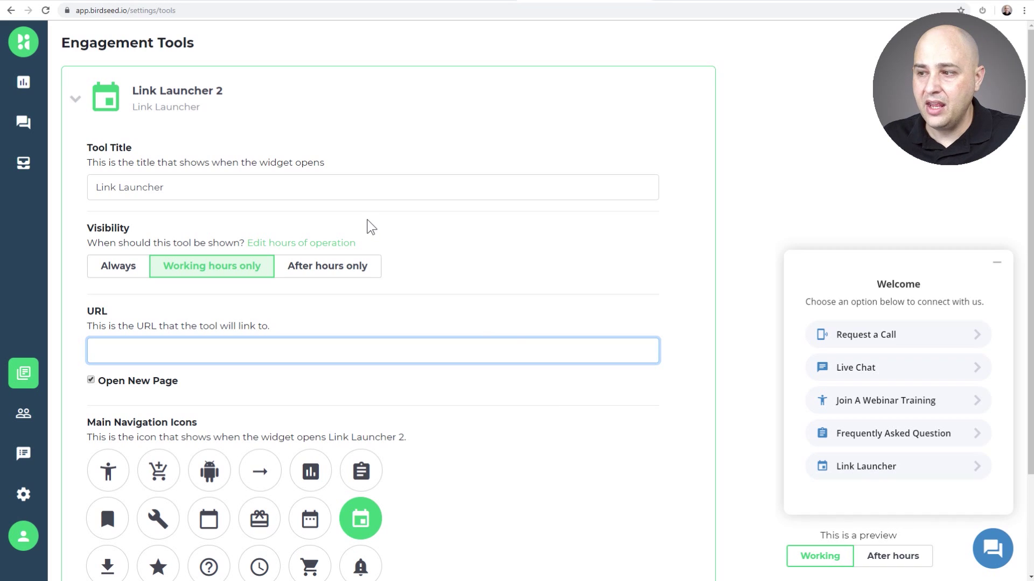
left_click(76, 100)
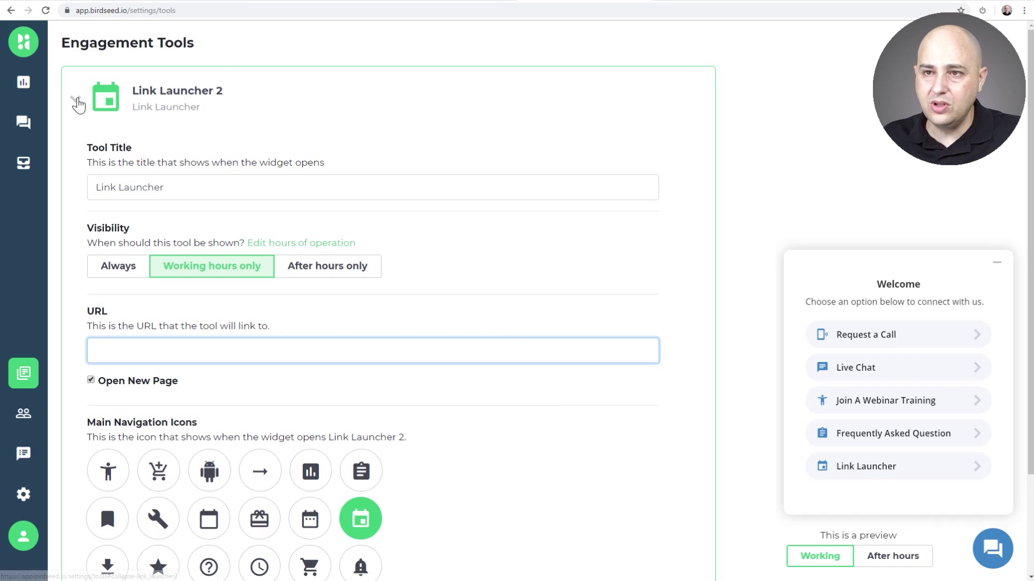
- View the special offer message on the demo site's All Courses page and return to the BirdSeed dashboard
left_click(674, 4)
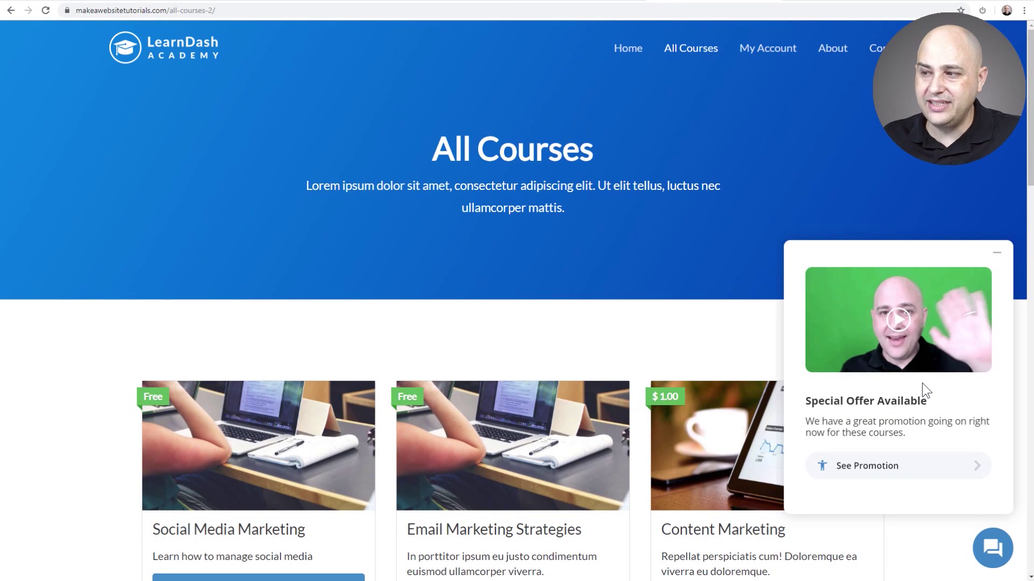
left_click(585, 5)
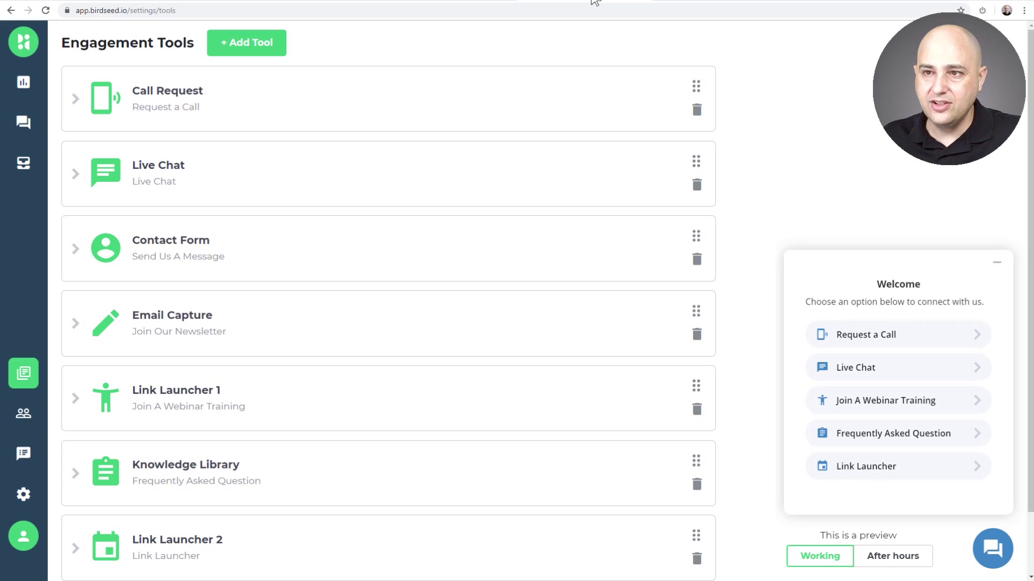
- Open the Course Sale proactive message for editing and review its internal name and page URL
left_click(23, 454)
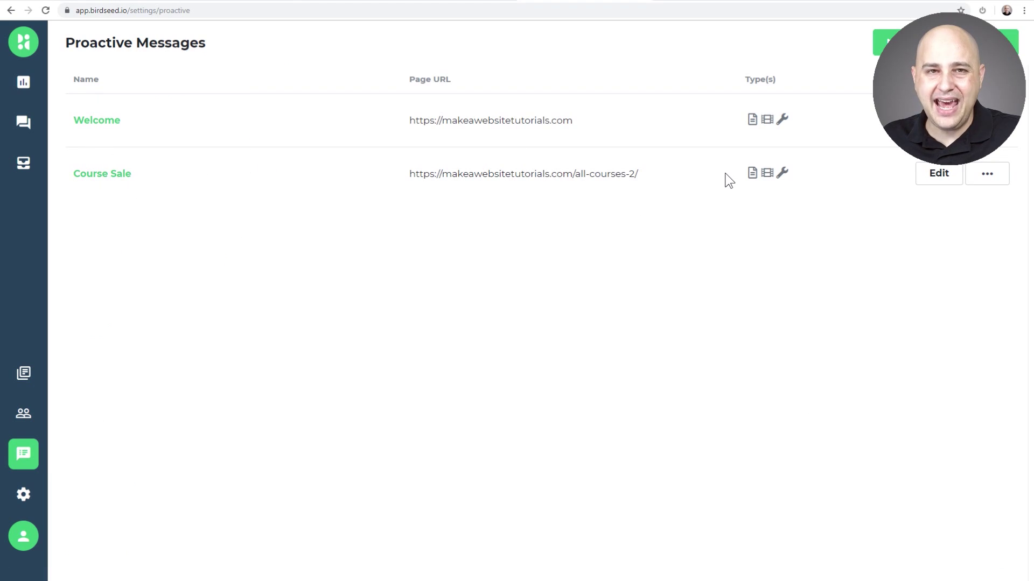
left_click(930, 176)
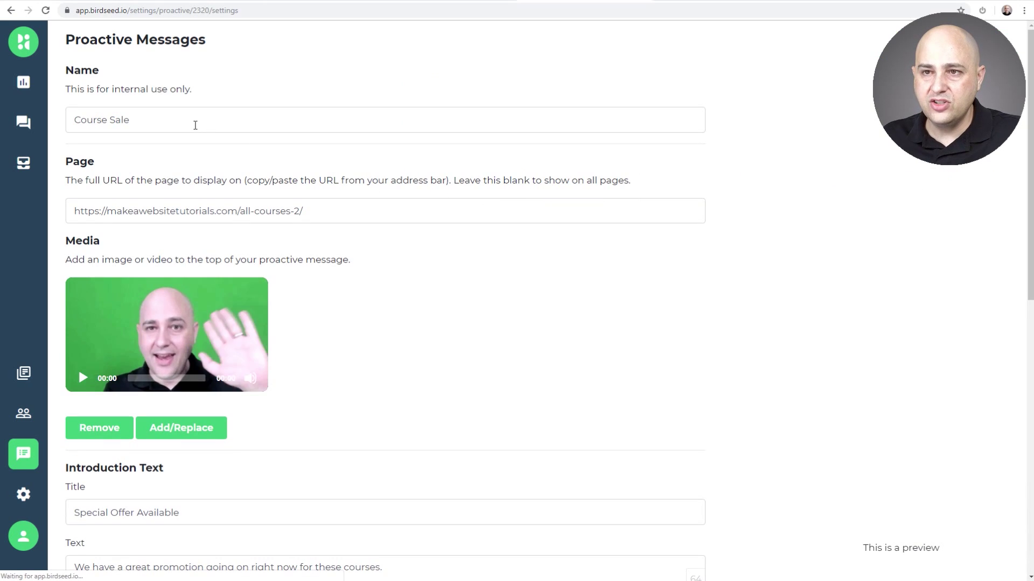
left_click_drag(166, 123, 67, 121)
left_click_drag(319, 214, 70, 209)
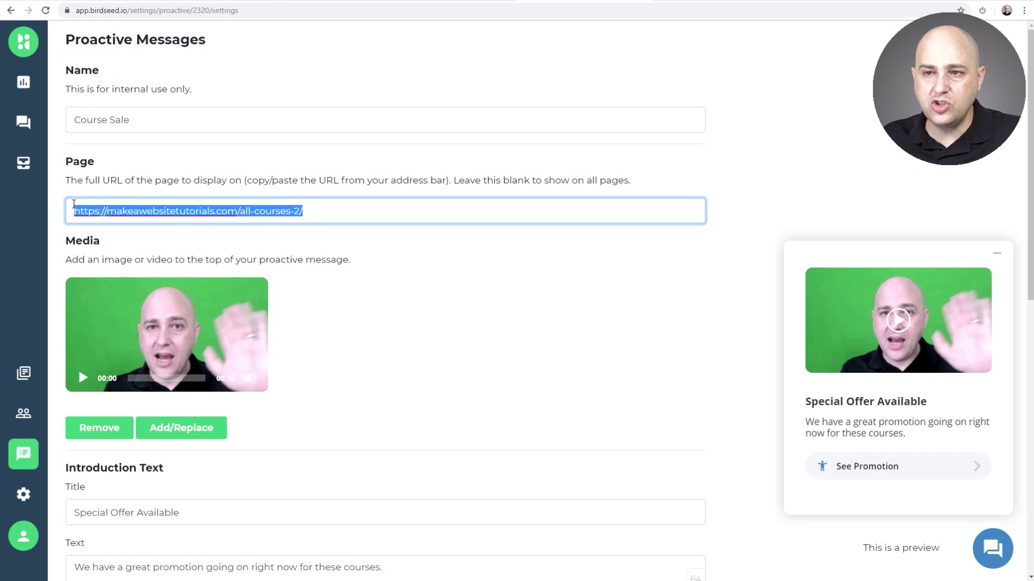
left_click(441, 223)
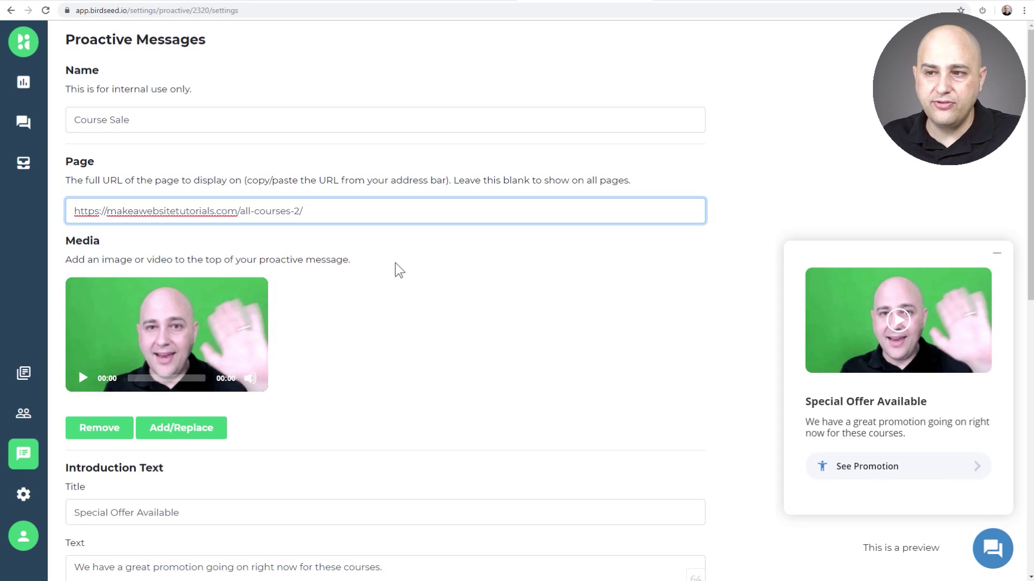
- Examine the Course Sale message's media, introduction title and text, and linked tool
scroll(395, 264, "down", 3)
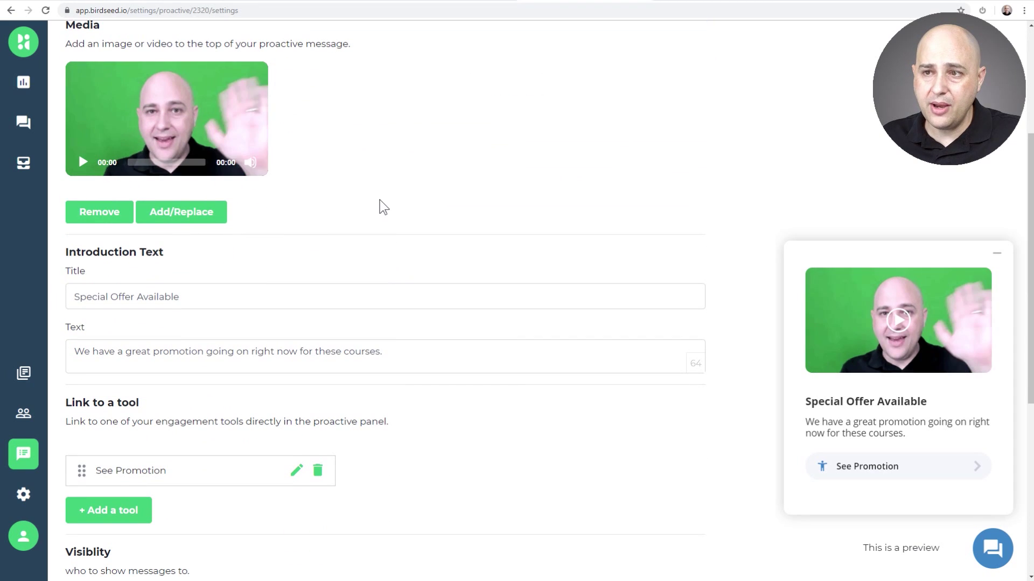
scroll(377, 203, "up", 2)
scroll(325, 210, "down", 2)
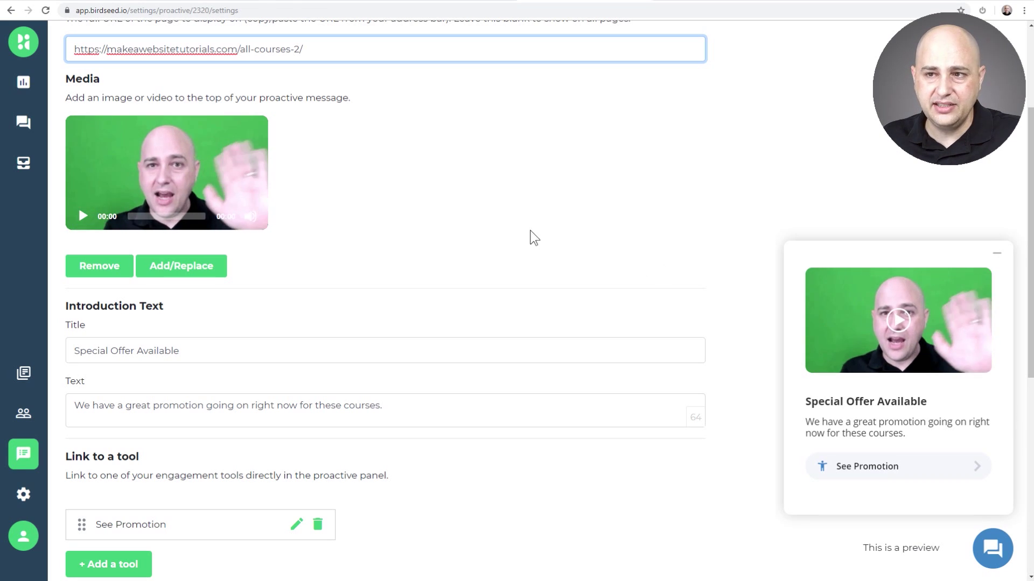
scroll(516, 227, "down", 2)
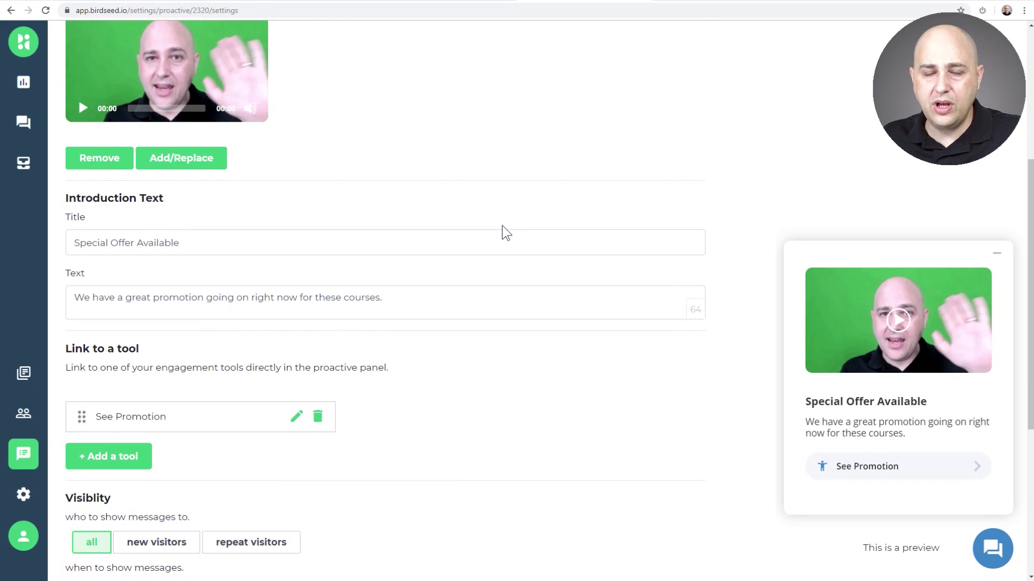
scroll(502, 225, "down", 2)
left_click(192, 129)
key("ctrl+a")
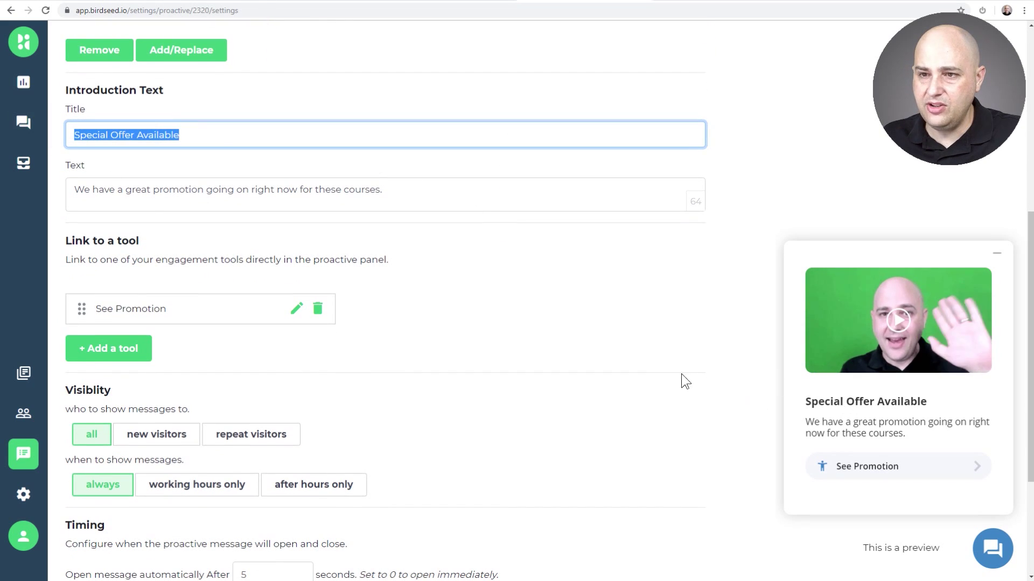
scroll(351, 281, "down", 1)
scroll(349, 280, "down", 1)
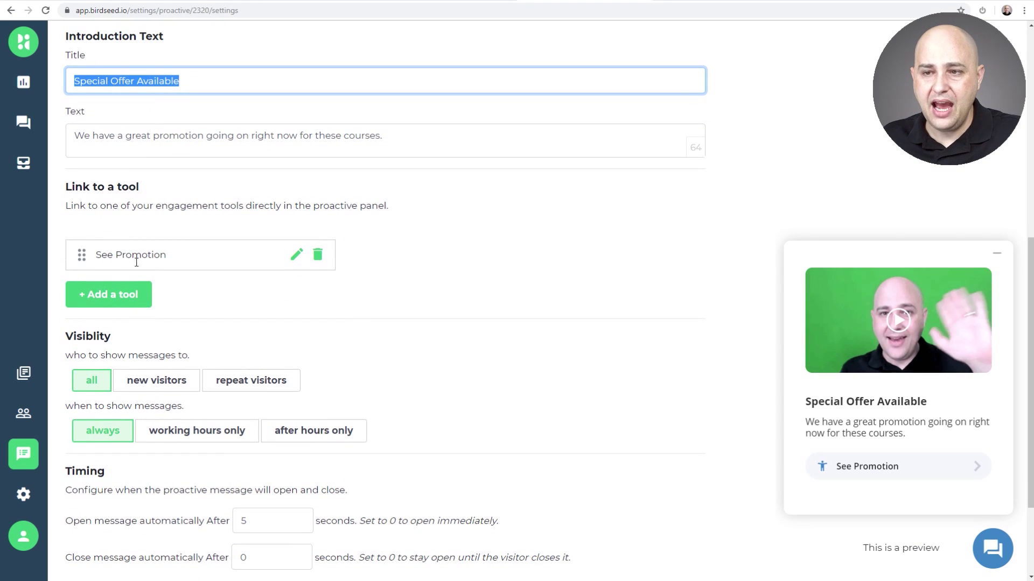
- Check which tools can be linked to the Course Sale message, and review its visibility, timing and repeat threshold
left_click(116, 304)
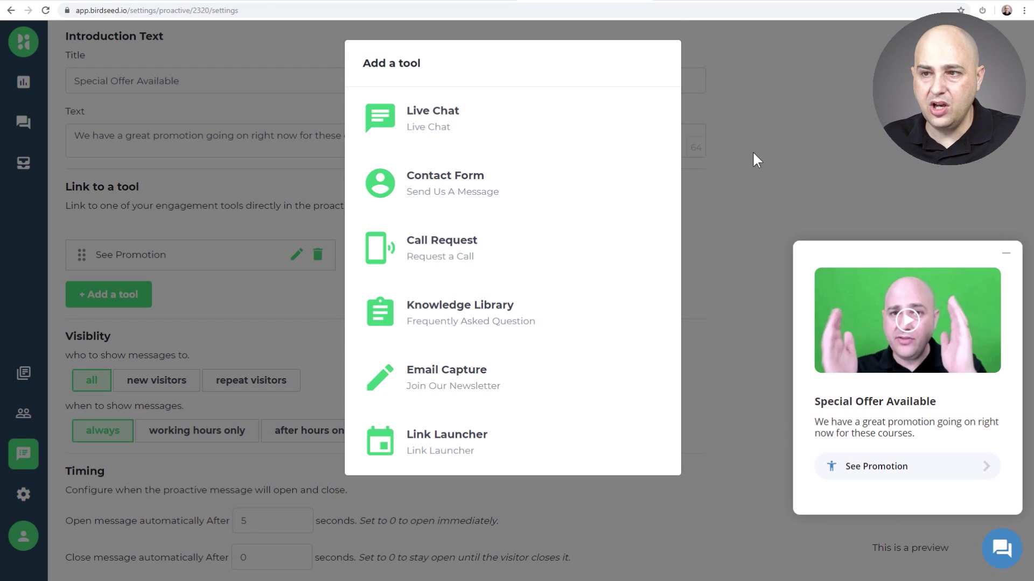
left_click(727, 160)
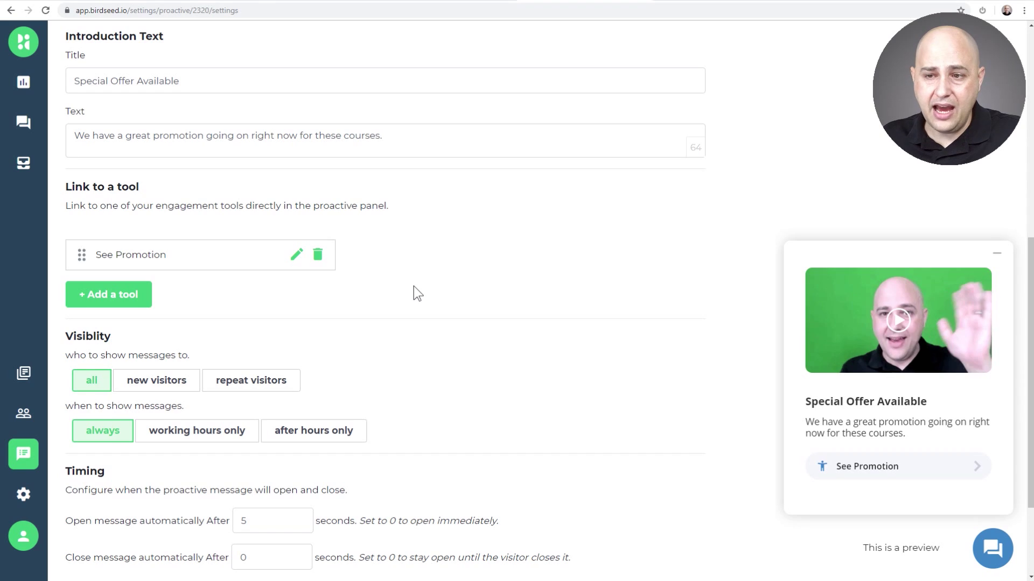
scroll(414, 285, "down", 3)
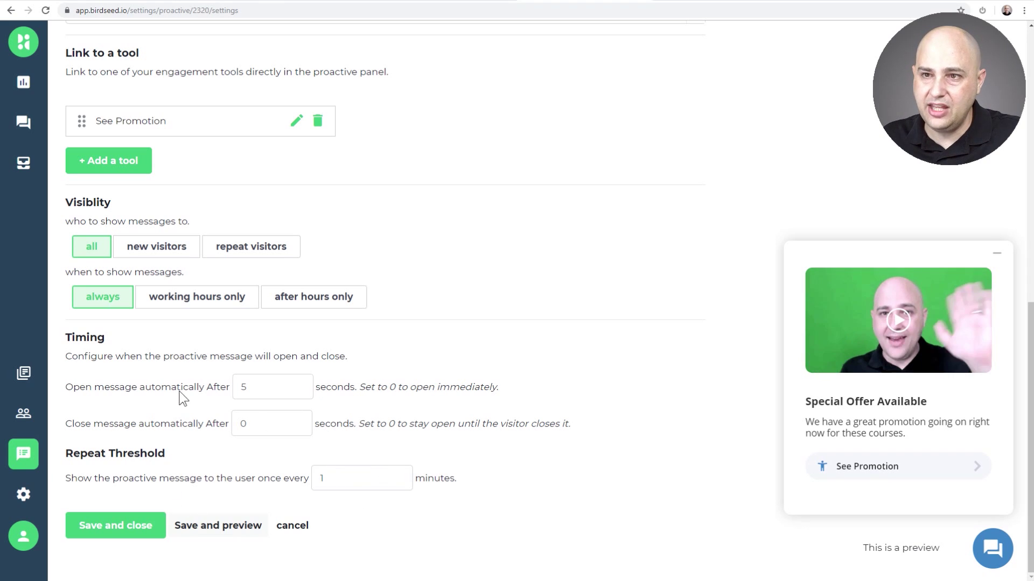
scroll(186, 388, "up", 8)
scroll(271, 305, "up", 3)
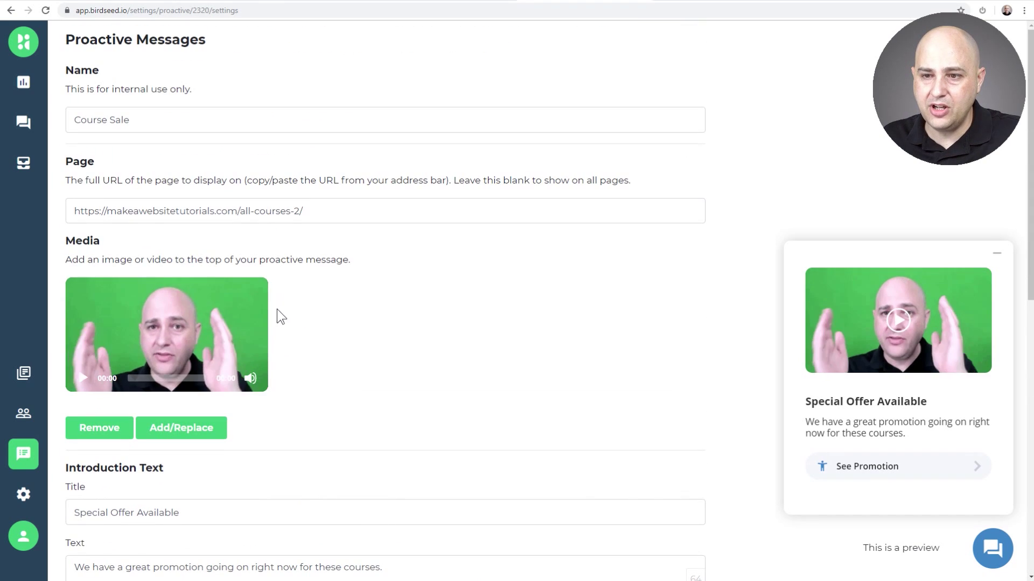
scroll(279, 304, "down", 4)
left_click(4, 466)
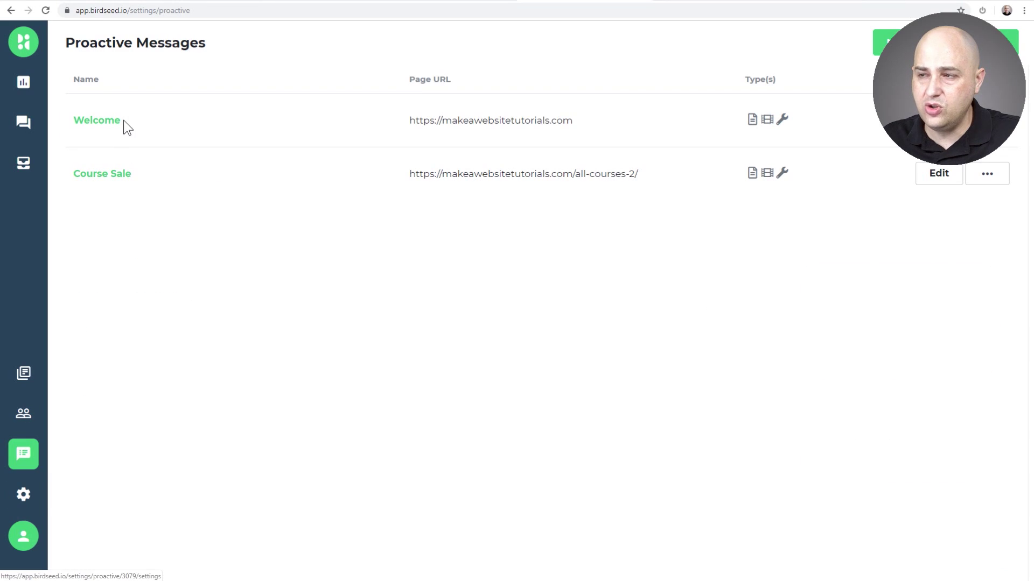
- Create a new proactive message and look through its computer, Giphy, recorded video and video URL media sources without adding any
left_click(315, 128)
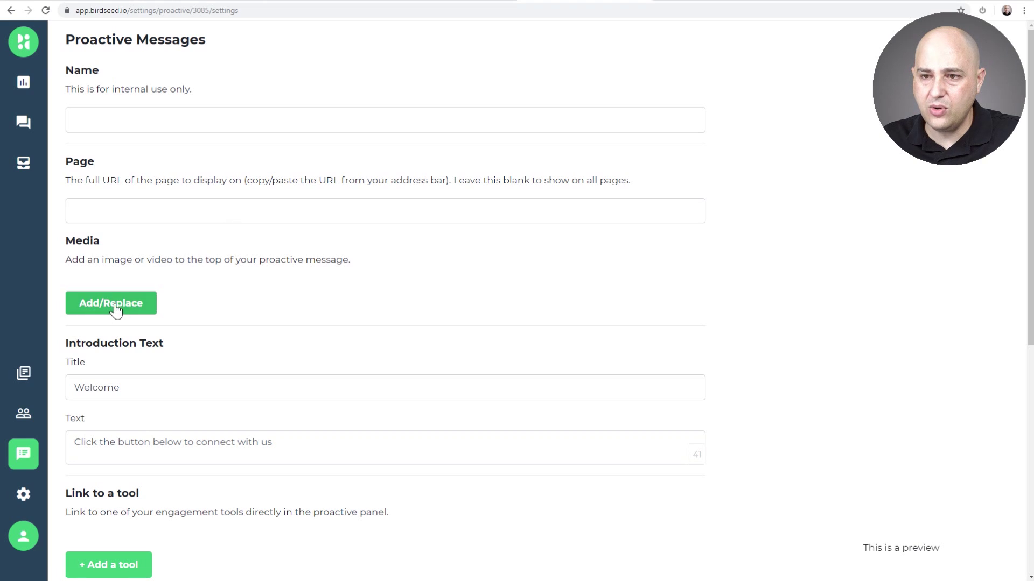
left_click(103, 305)
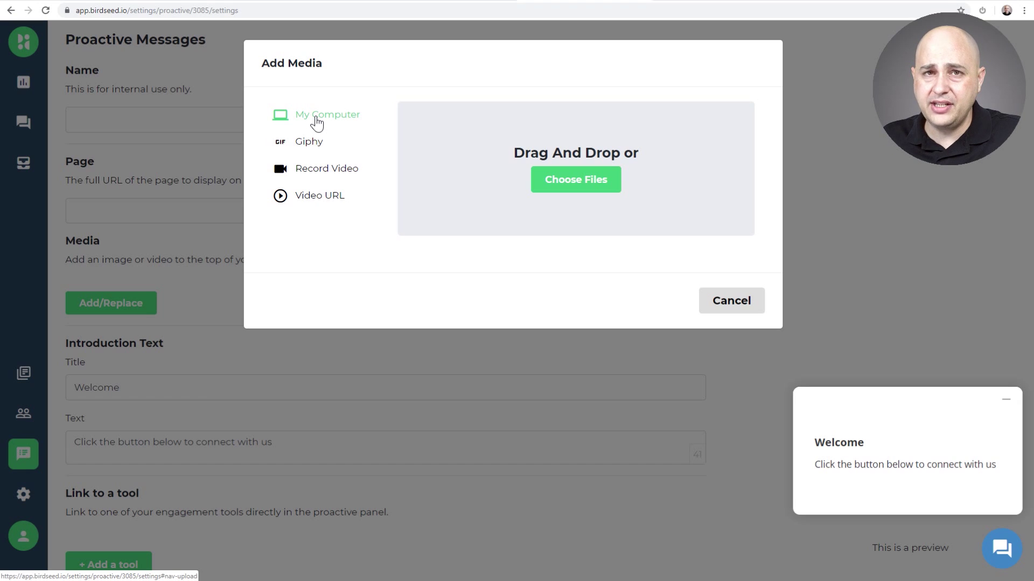
left_click(319, 150)
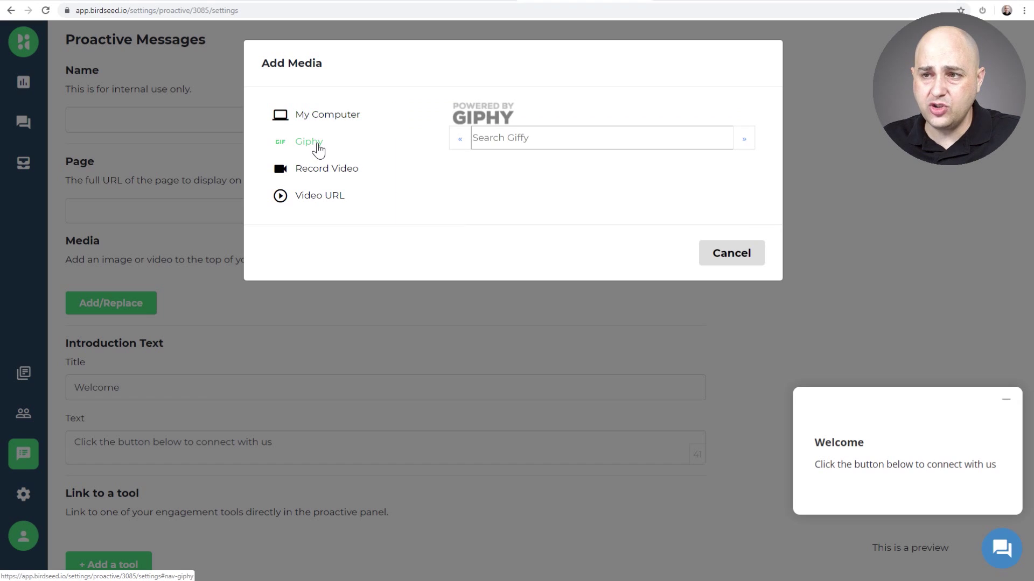
left_click(308, 167)
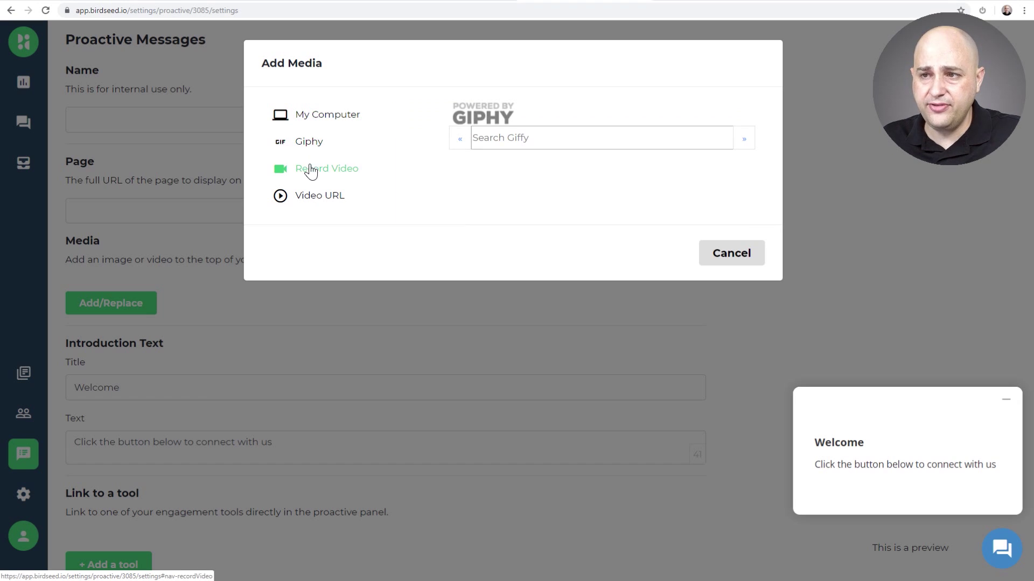
left_click(310, 203)
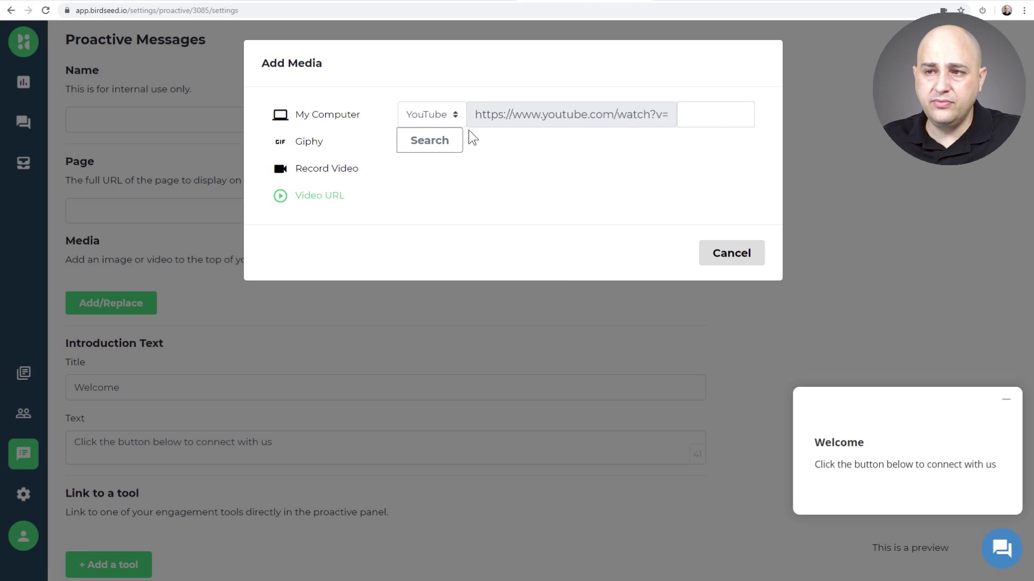
left_click(722, 253)
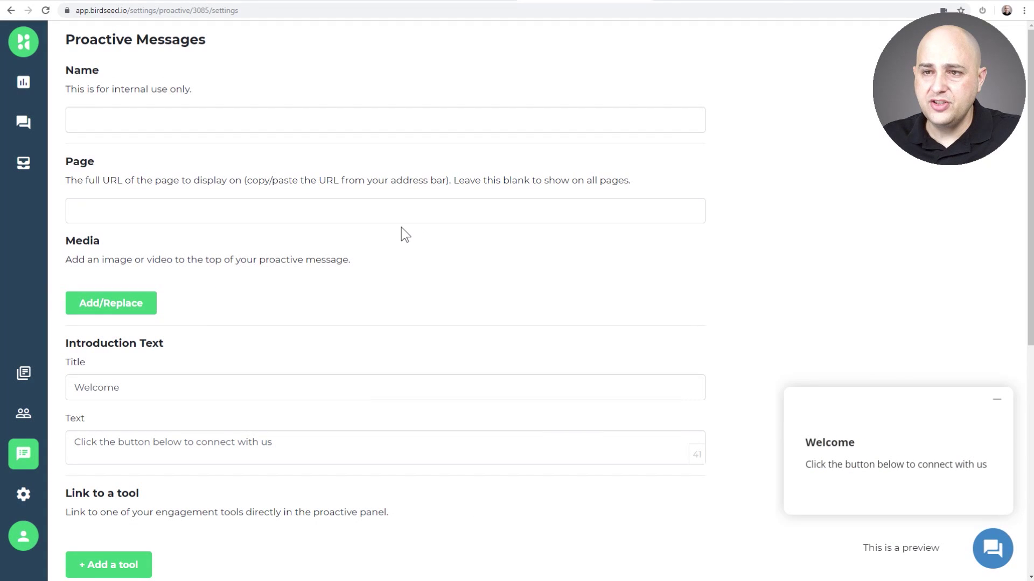
left_click(132, 302)
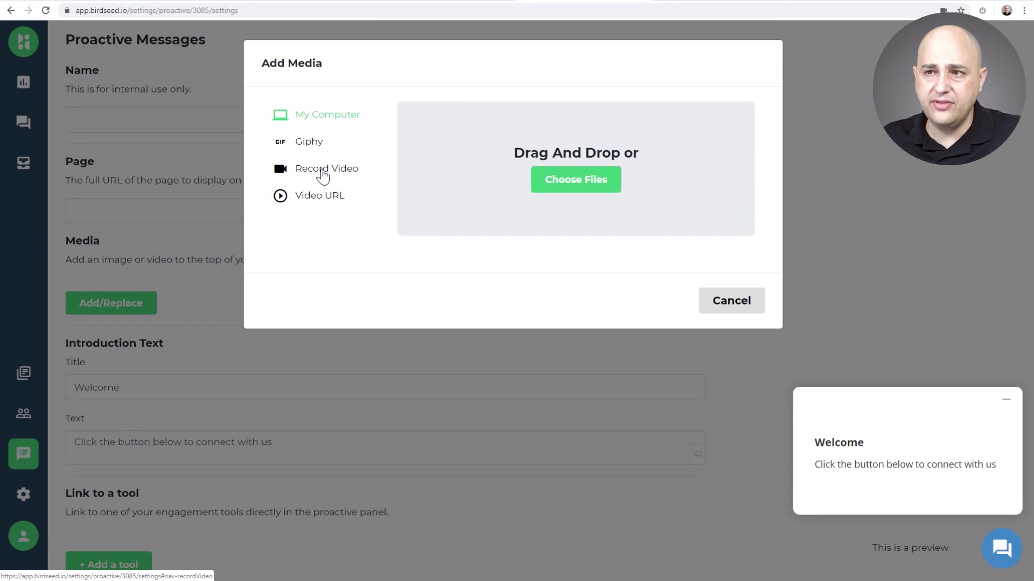
left_click(718, 305)
- Review the new proactive message's tool link, visibility, timing and repeat threshold settings
scroll(377, 221, "down", 4)
scroll(370, 216, "down", 4)
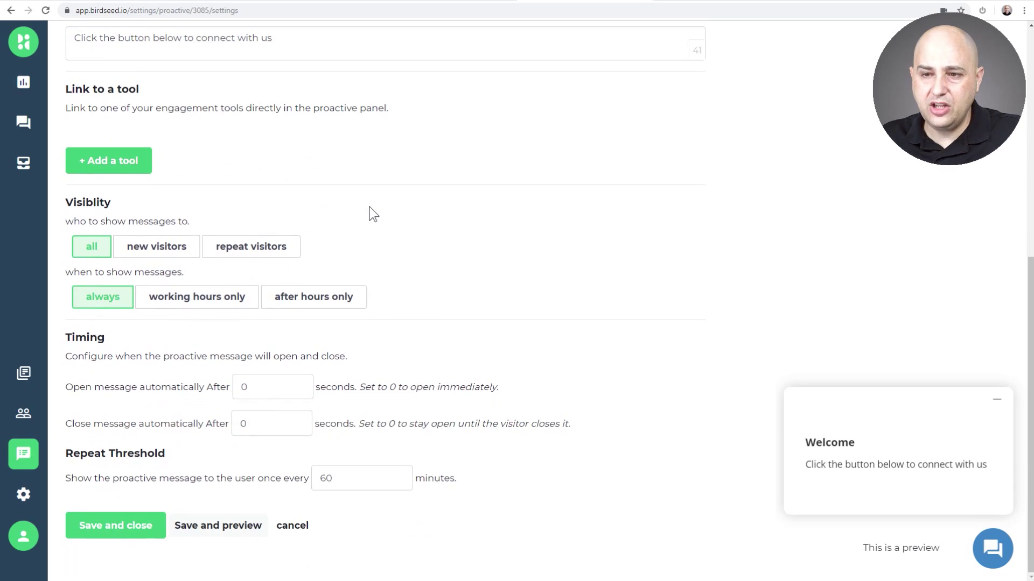
scroll(369, 213, "up", 8)
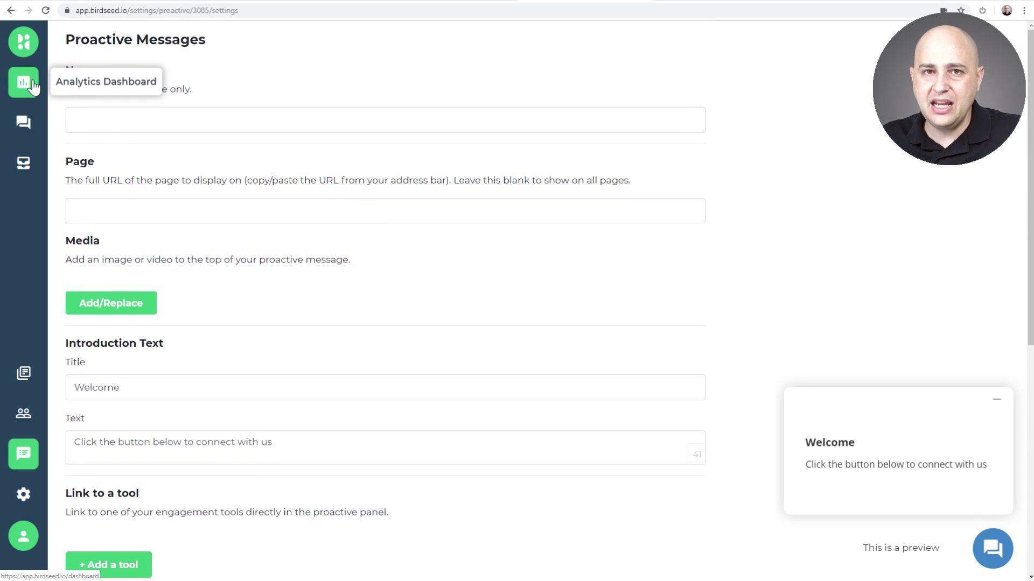
- Switch to the BirdSeed website and view the opening section of its home page
left_click(321, 4)
scroll(327, 96, "up", 15)
scroll(328, 98, "up", 15)
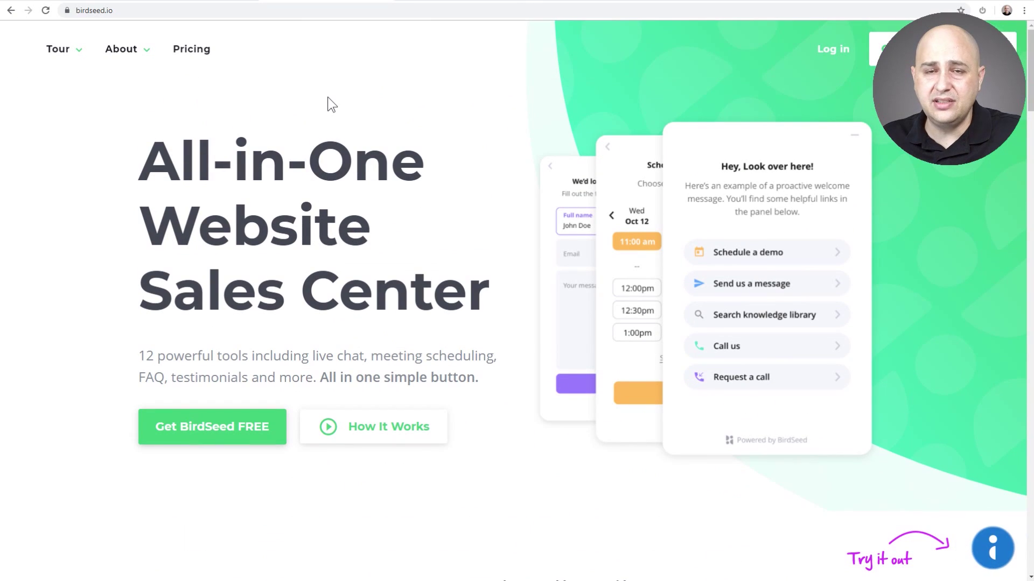